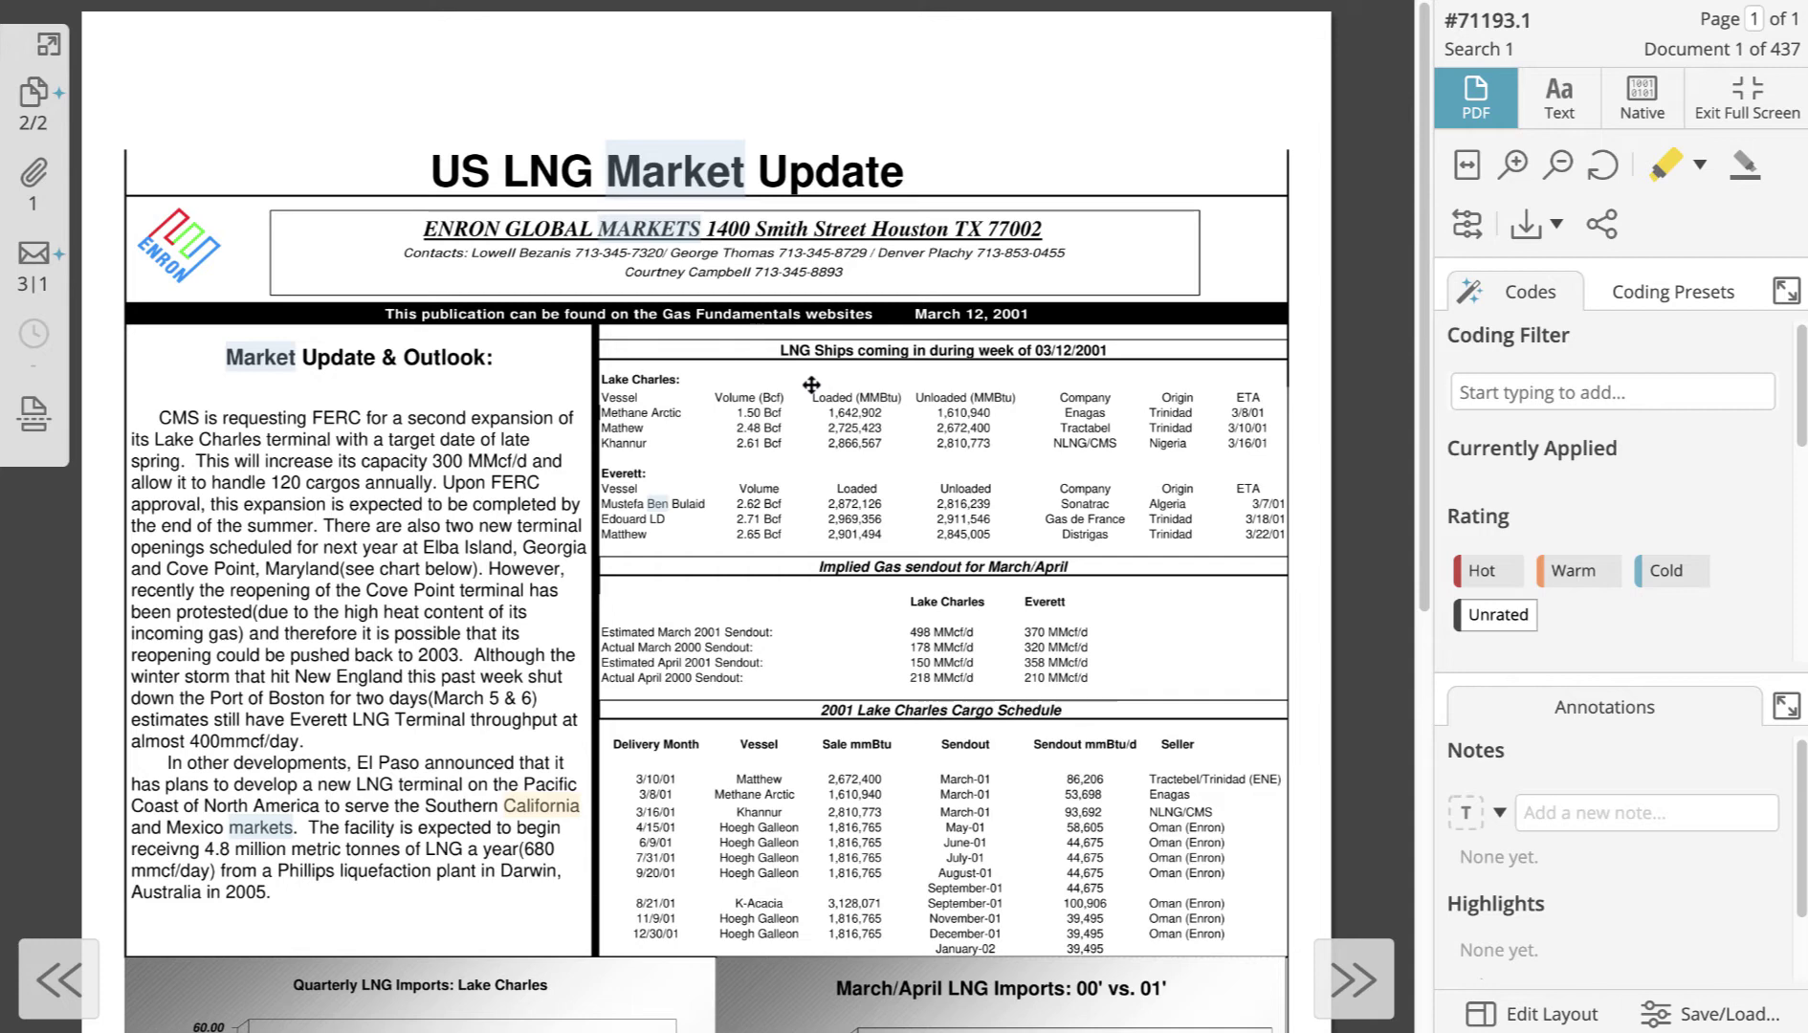
# Step: Rate the US LNG Market Update Hot and list all the conditional rules it breaks
pyautogui.click(1473, 572)
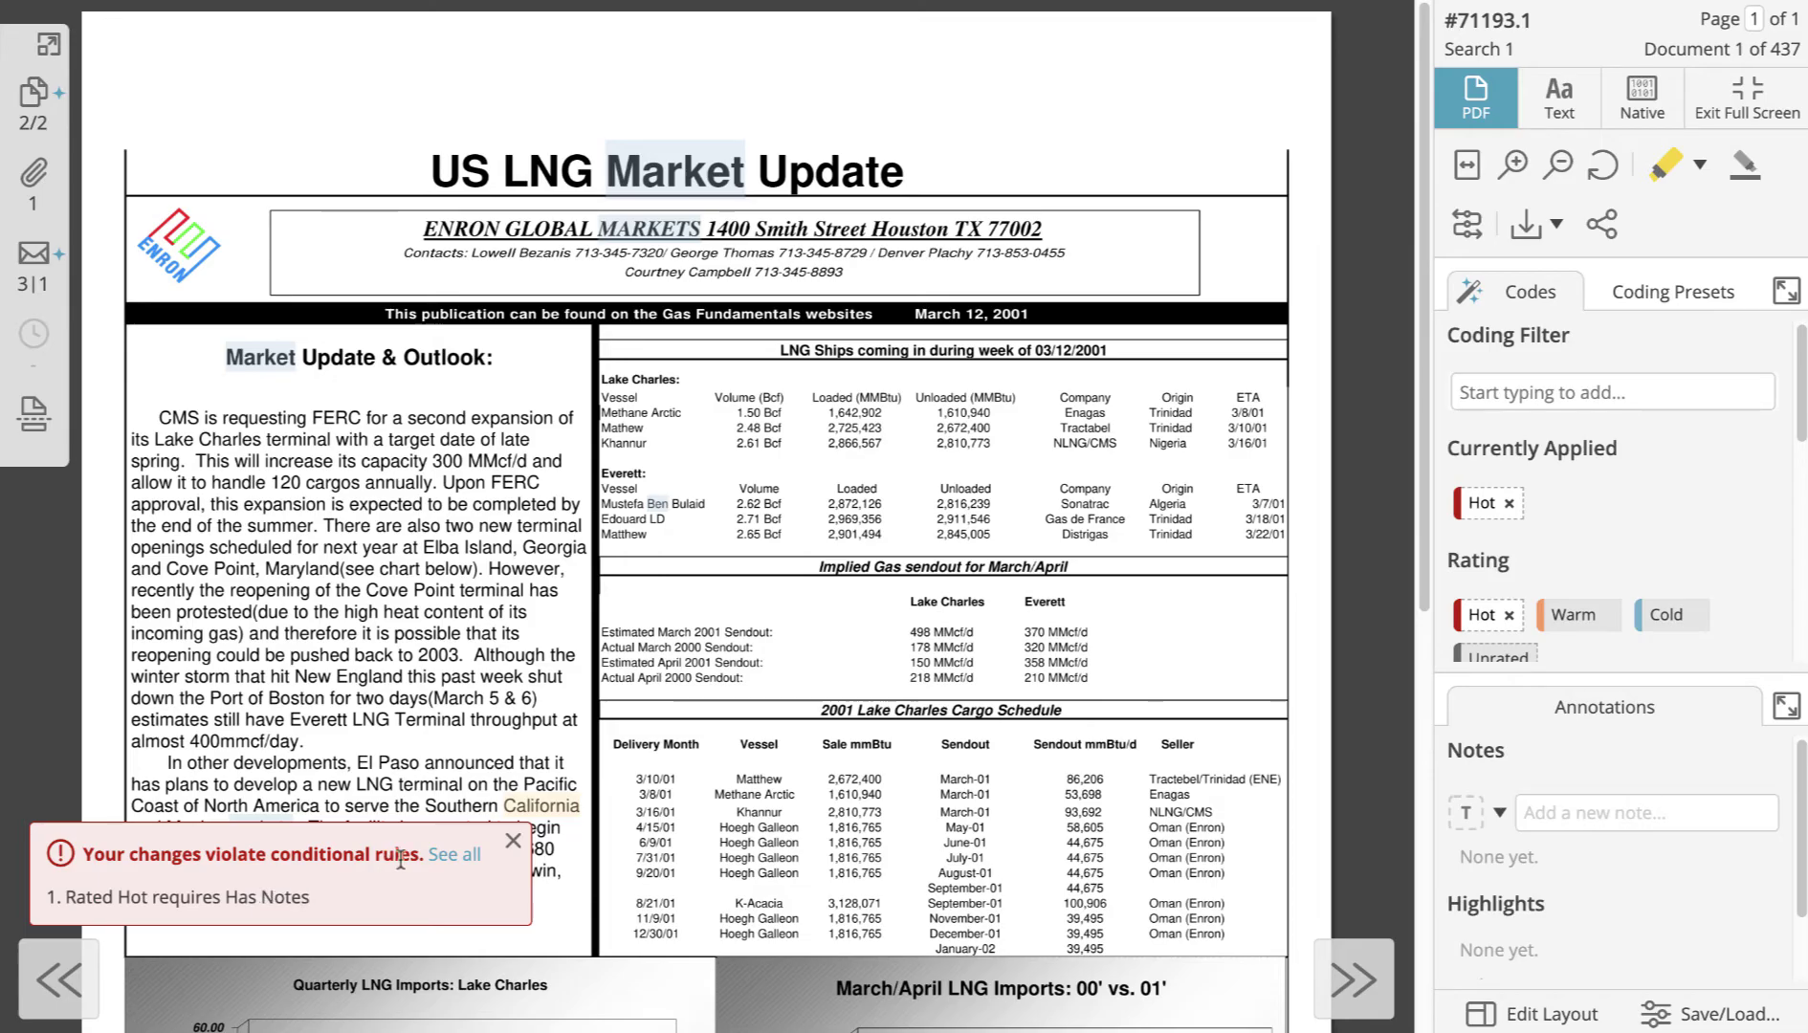
pyautogui.click(450, 856)
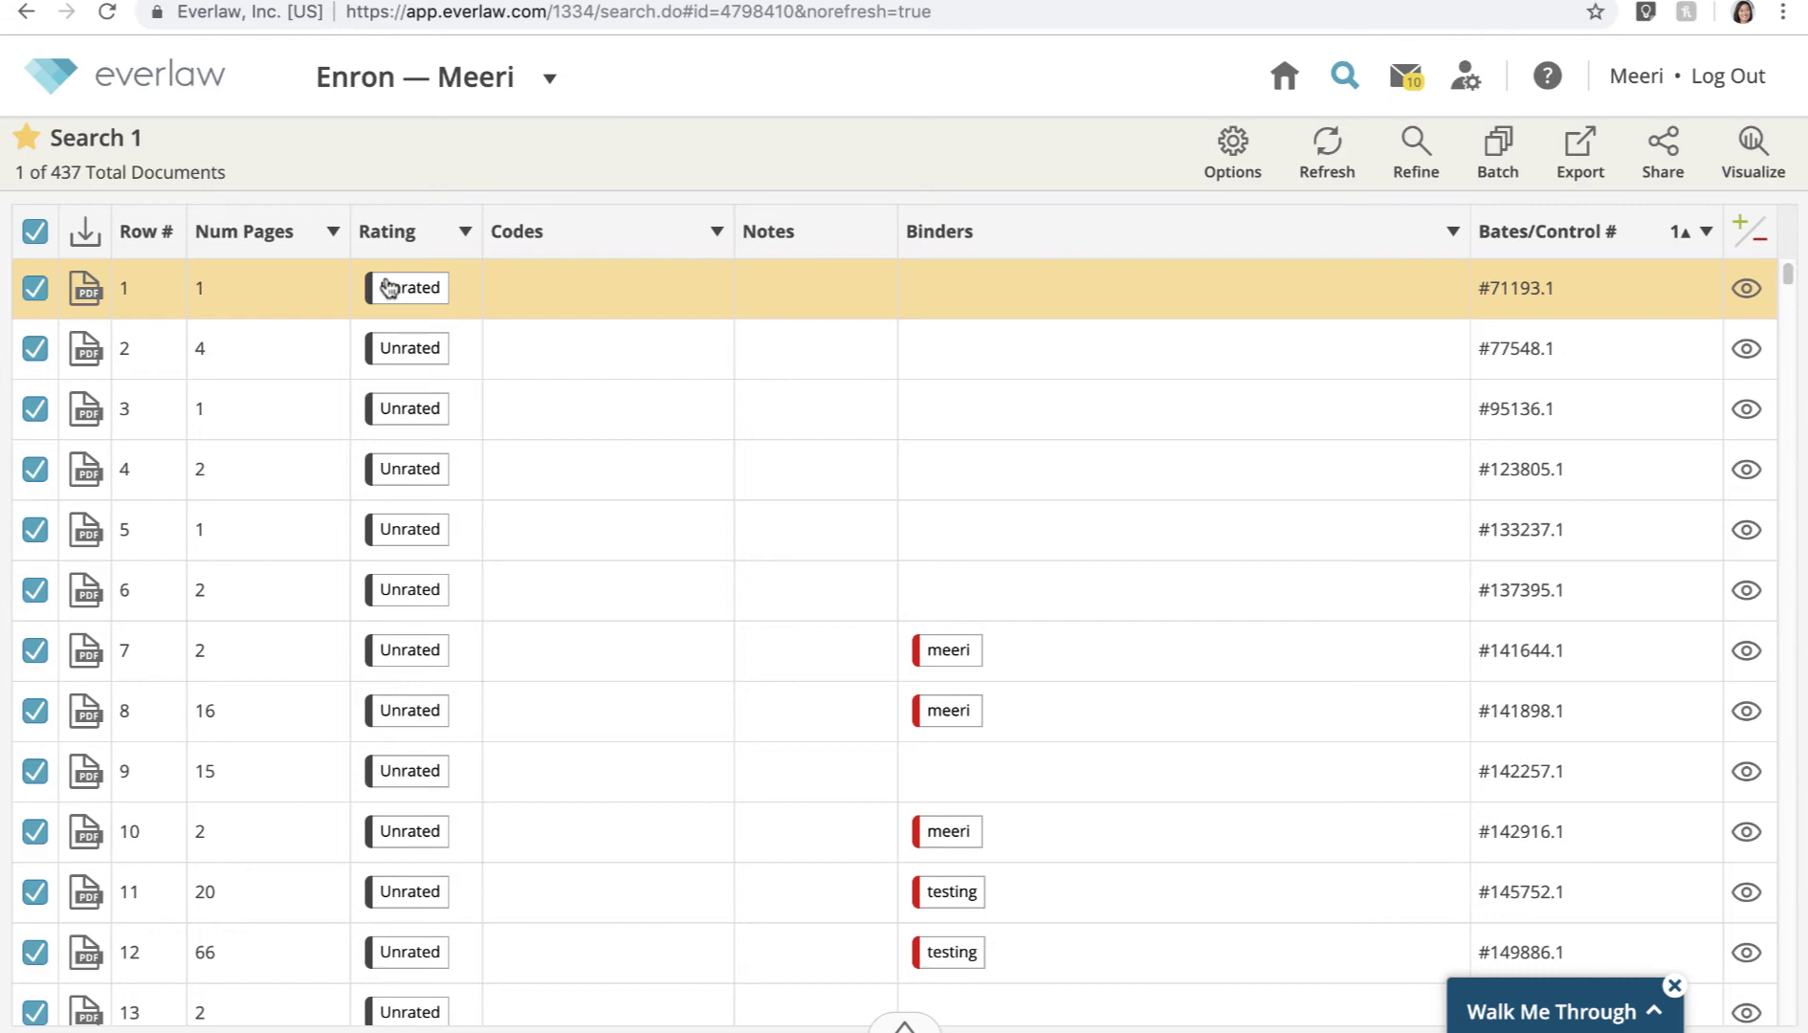
# Step: Open the first result, rate it Hot, and accept the rule warning when moving to the next document
pyautogui.click(387, 287)
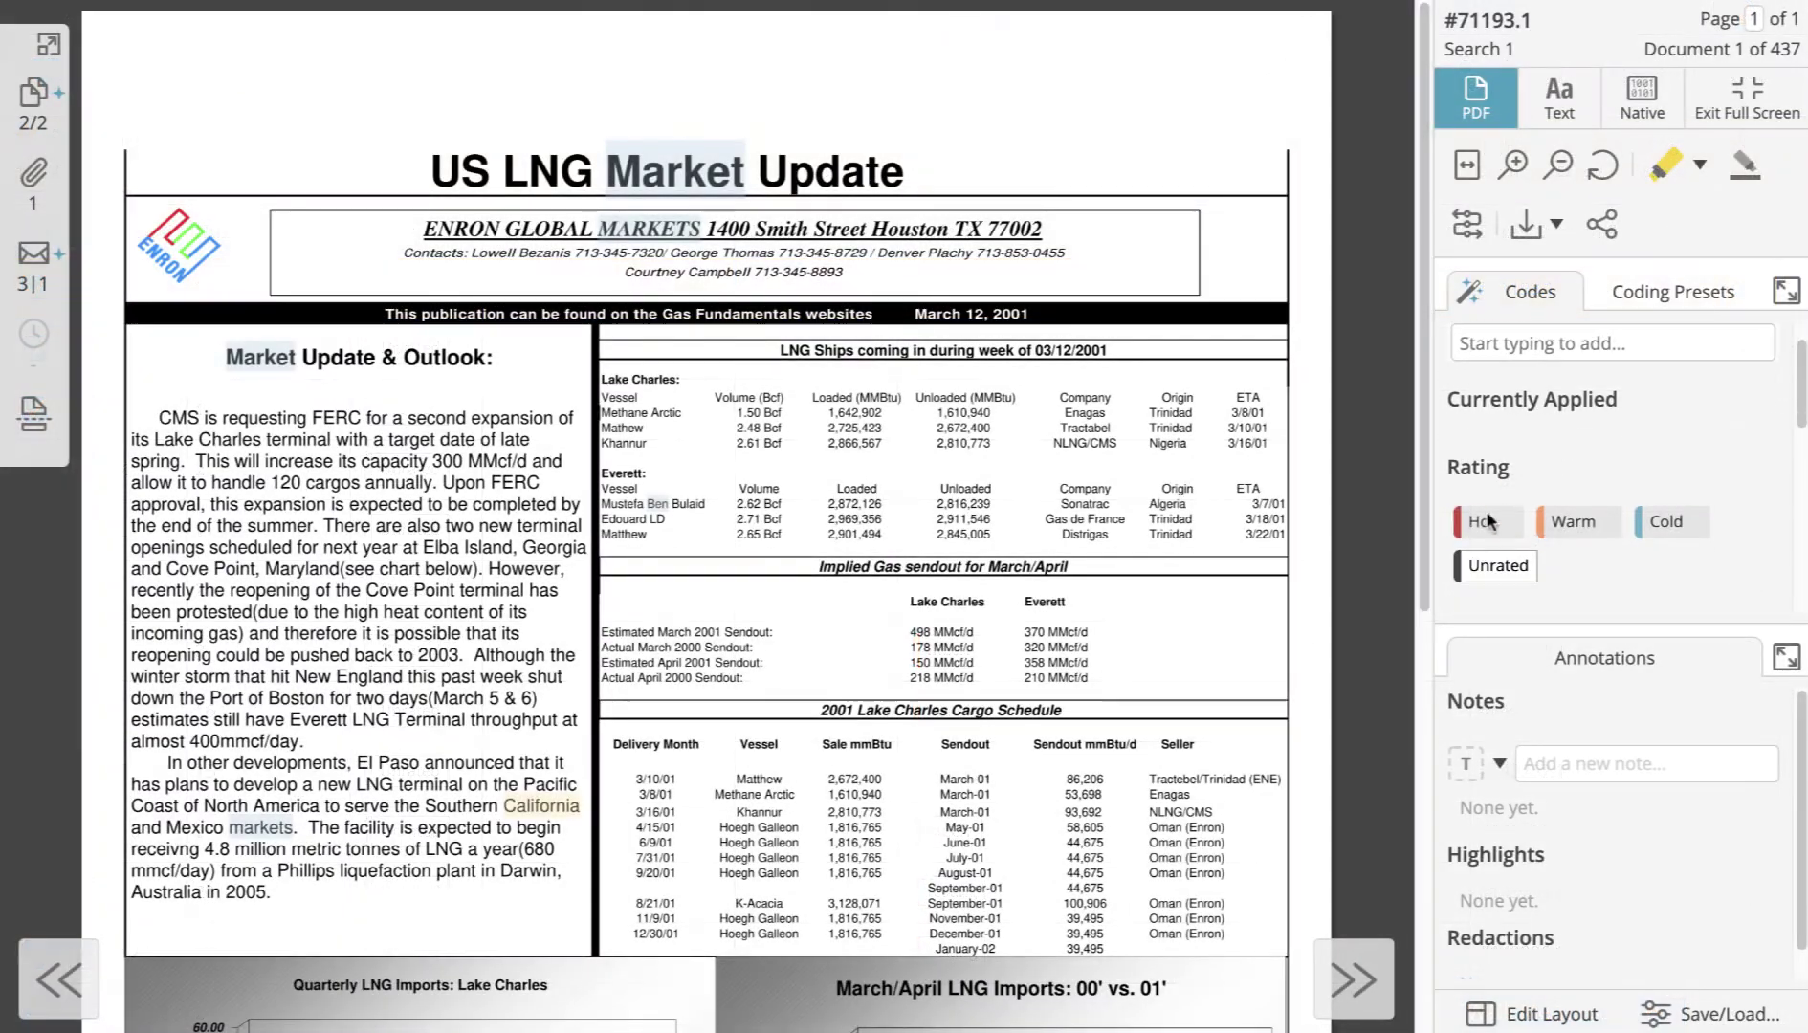
pyautogui.click(1497, 522)
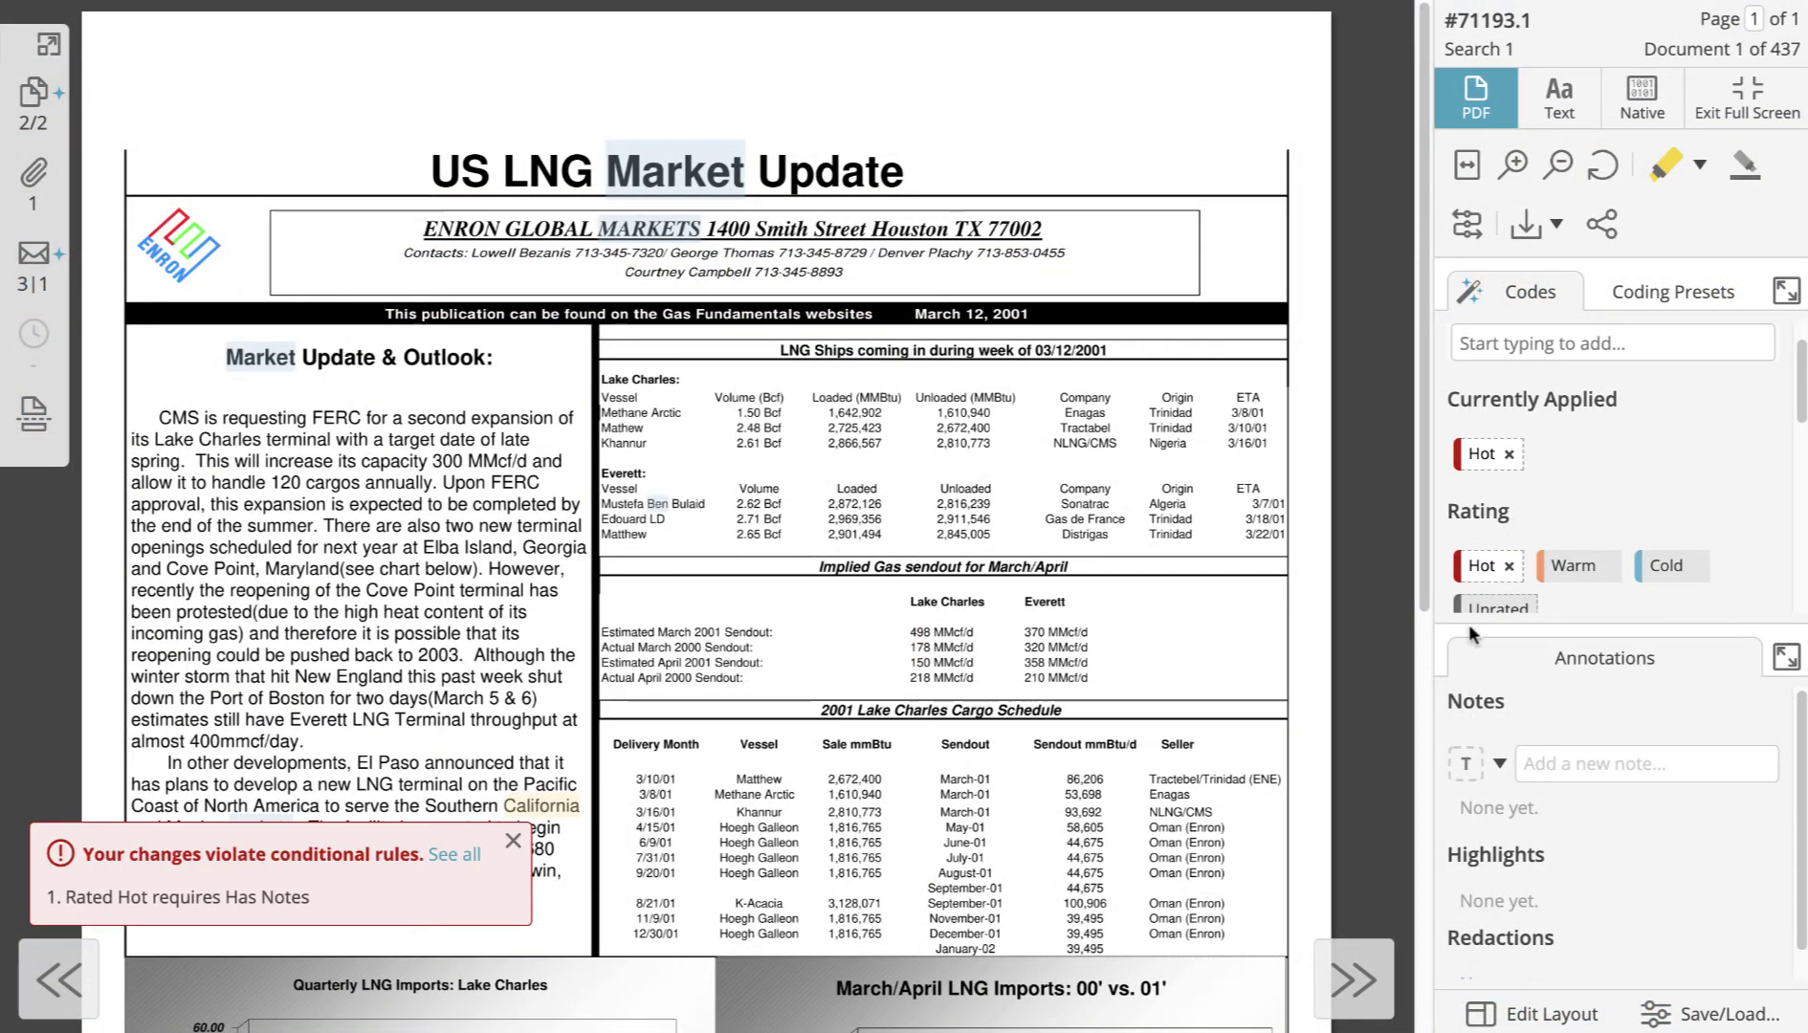
pyautogui.click(1339, 990)
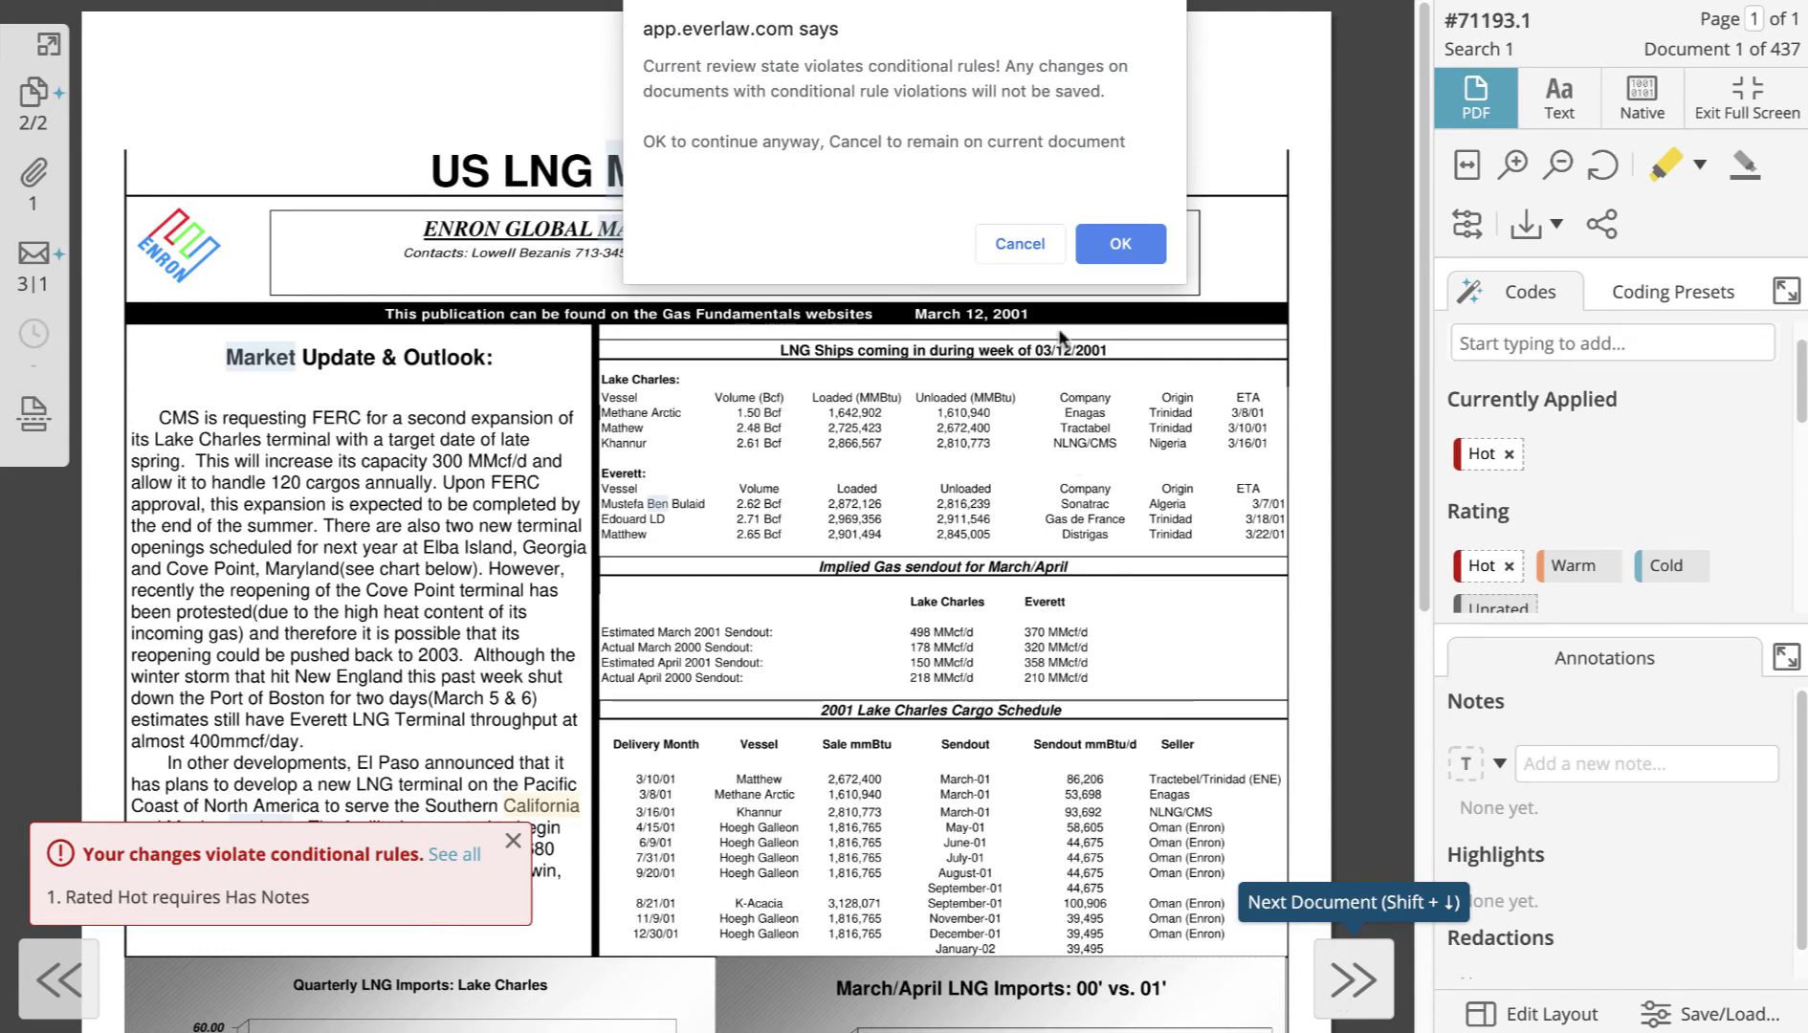
pyautogui.click(1120, 245)
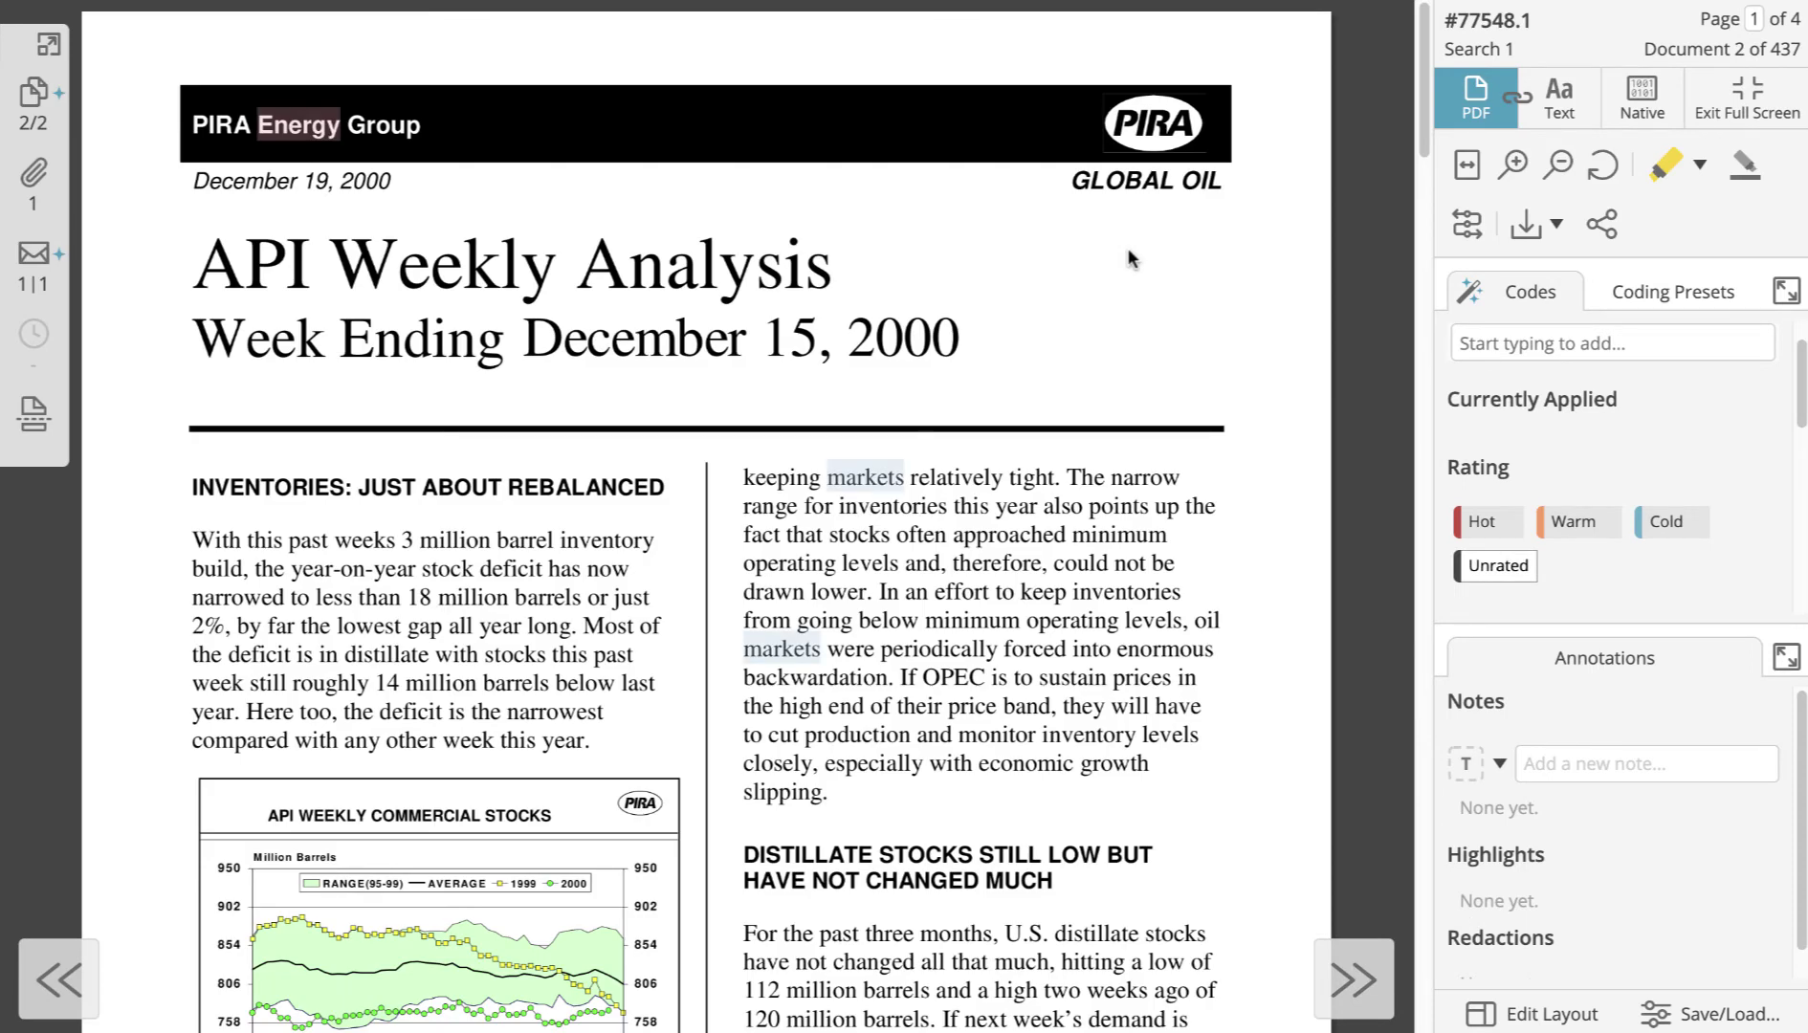
# Step: Return to the US LNG Market Update, rate it Hot again, then cancel moving on
pyautogui.click(48, 978)
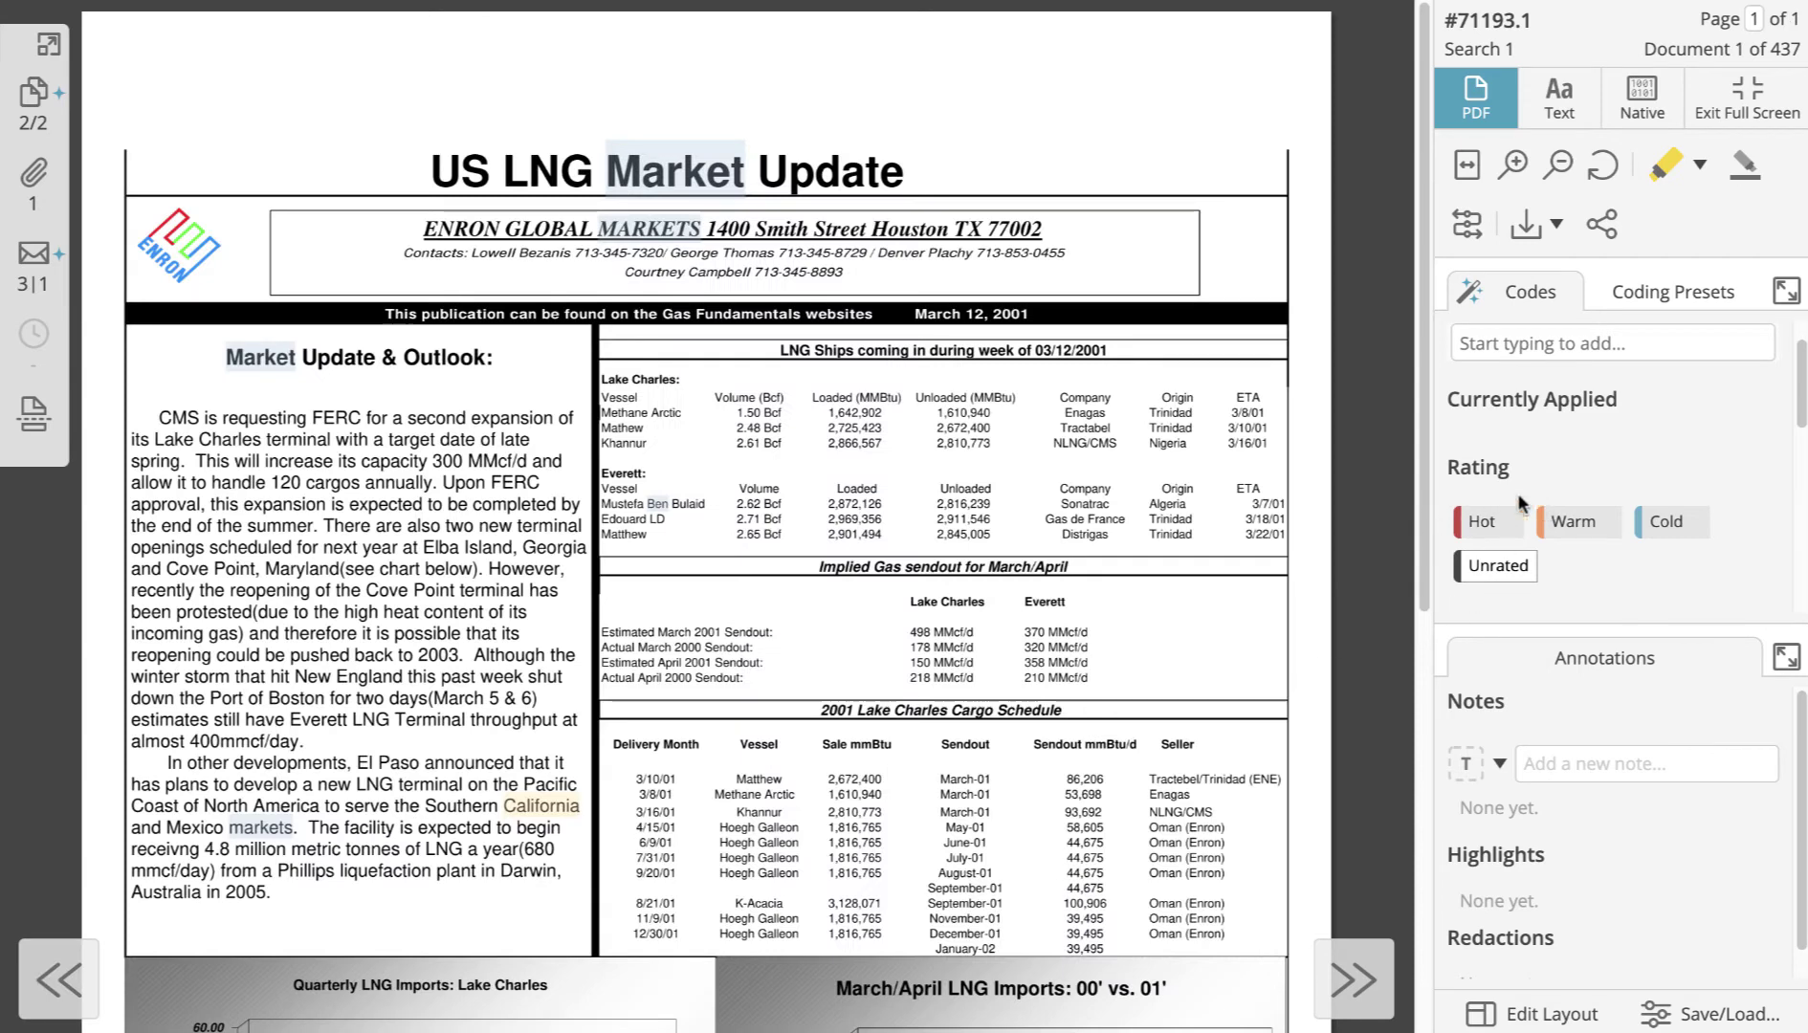
pyautogui.click(1467, 522)
pyautogui.click(1466, 524)
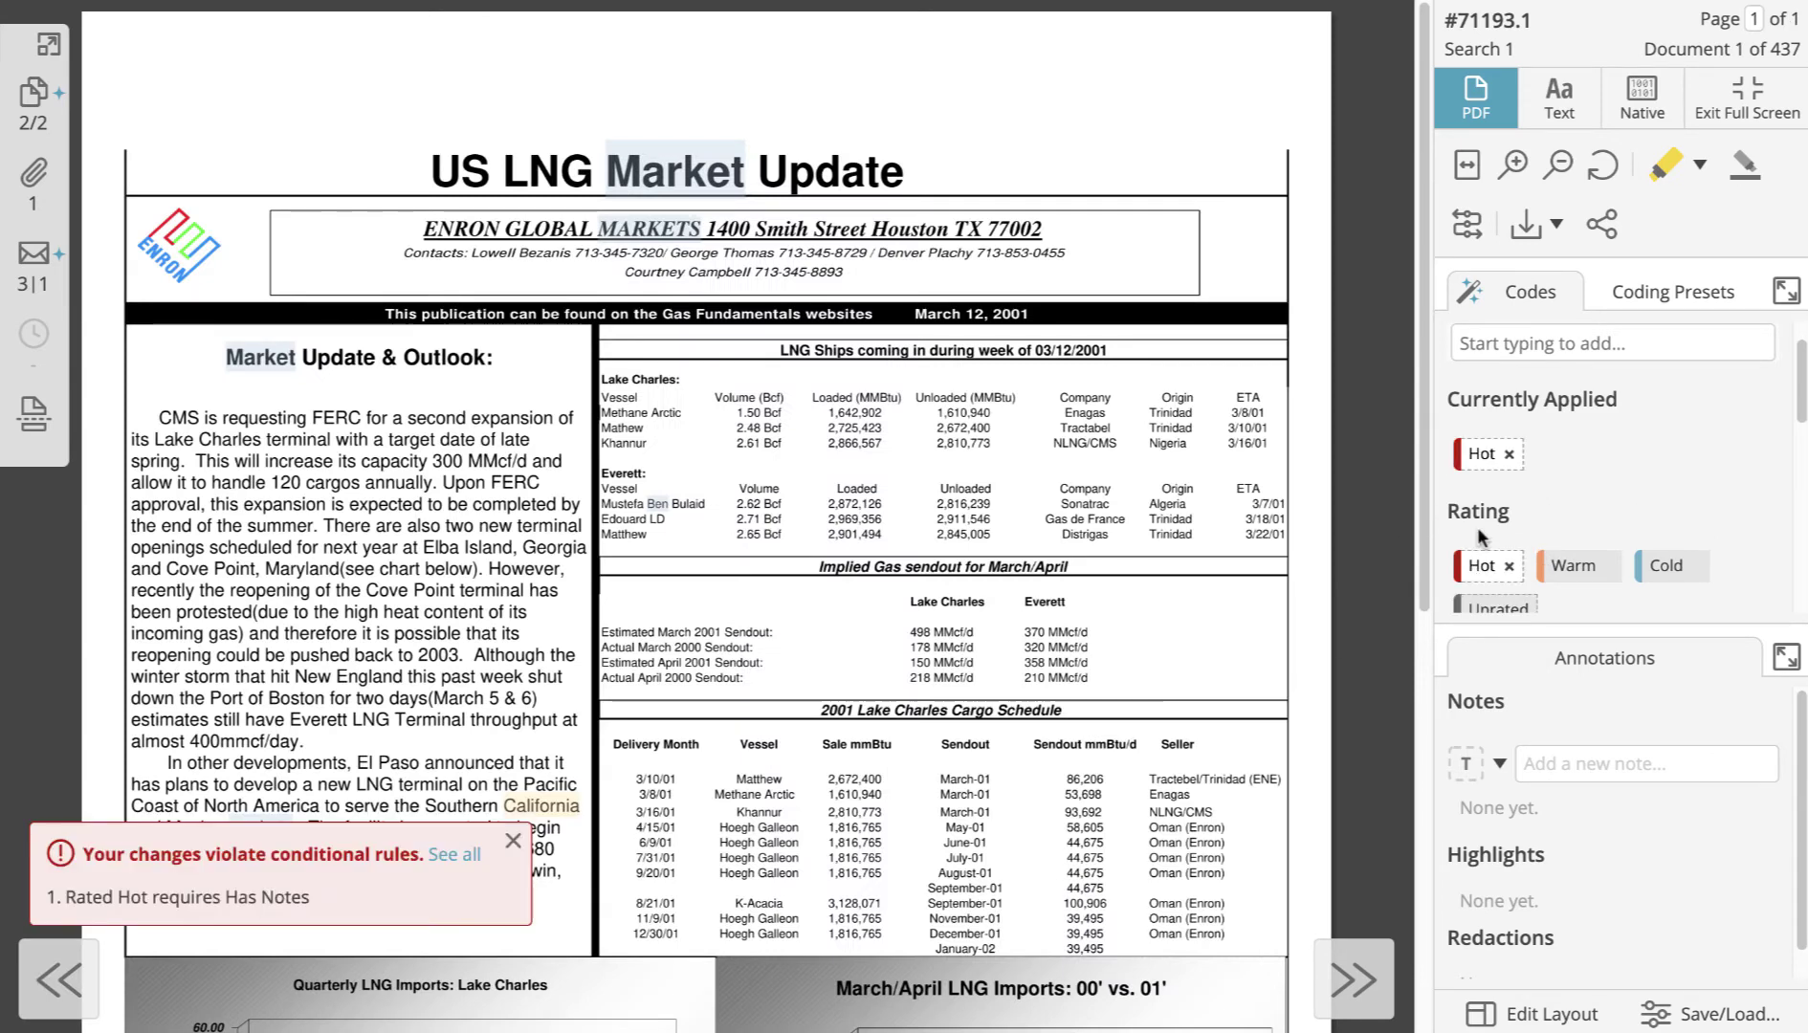
pyautogui.click(1383, 960)
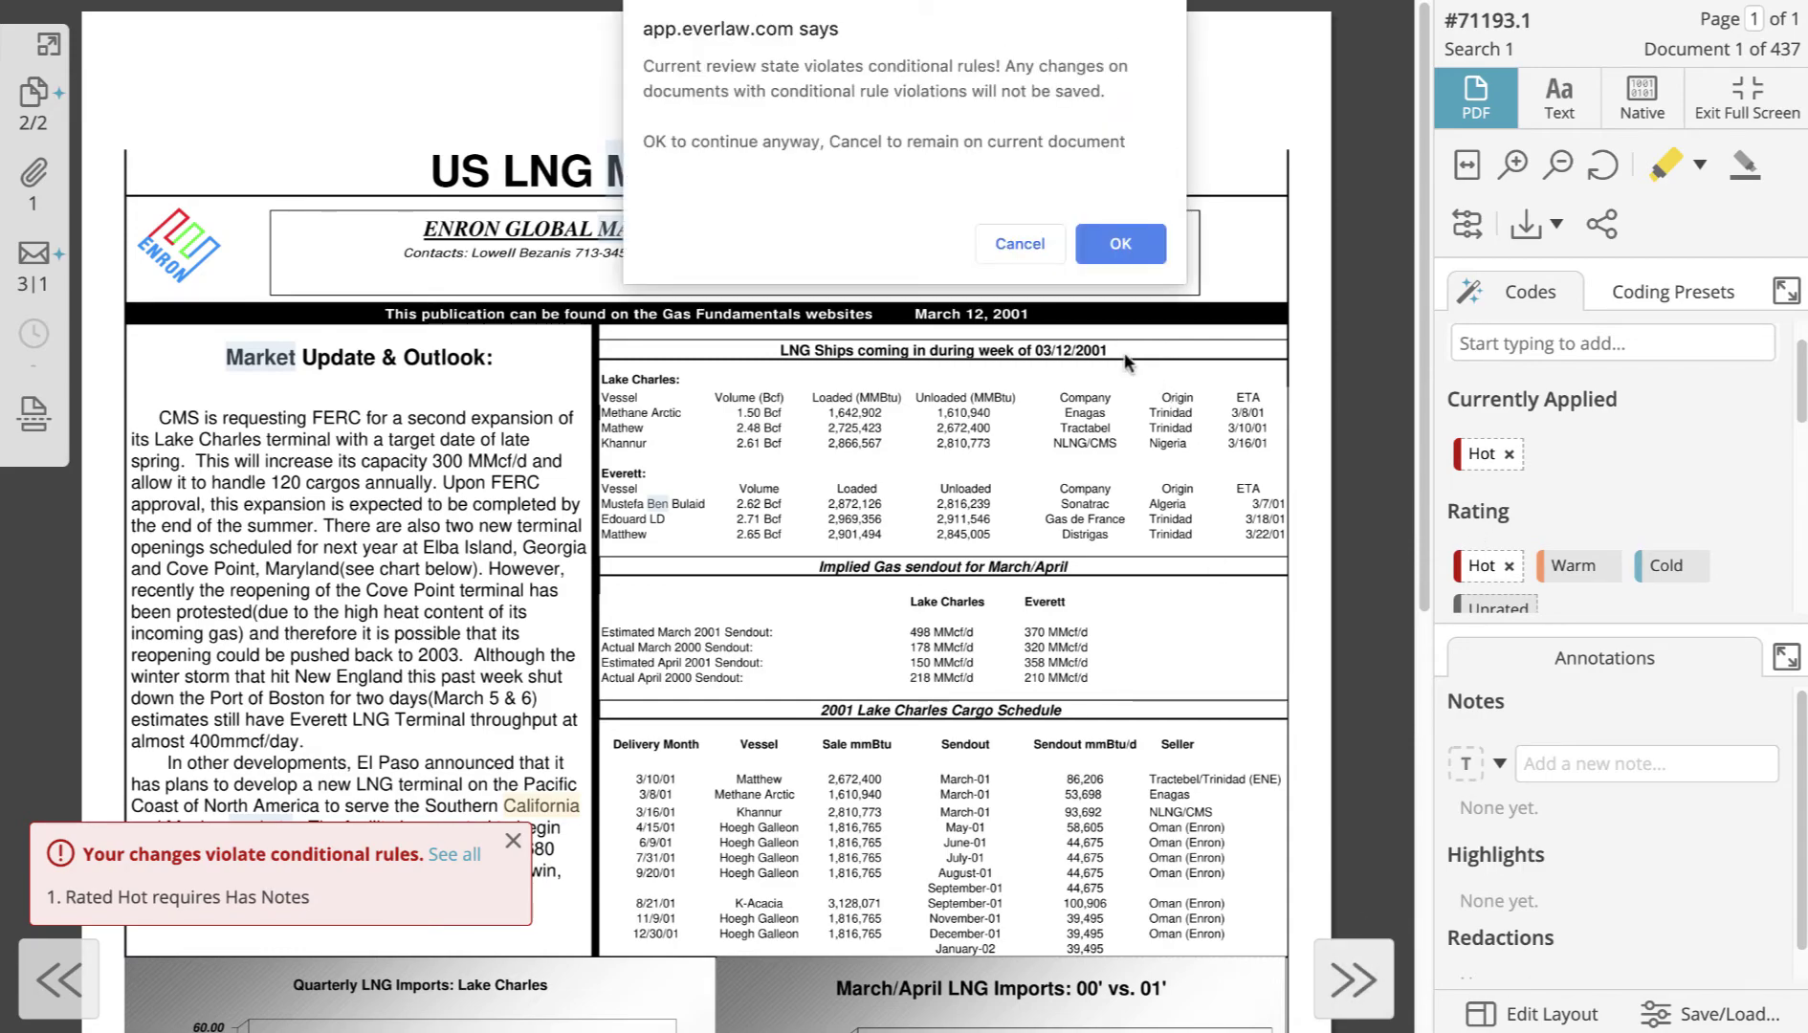
pyautogui.click(1020, 244)
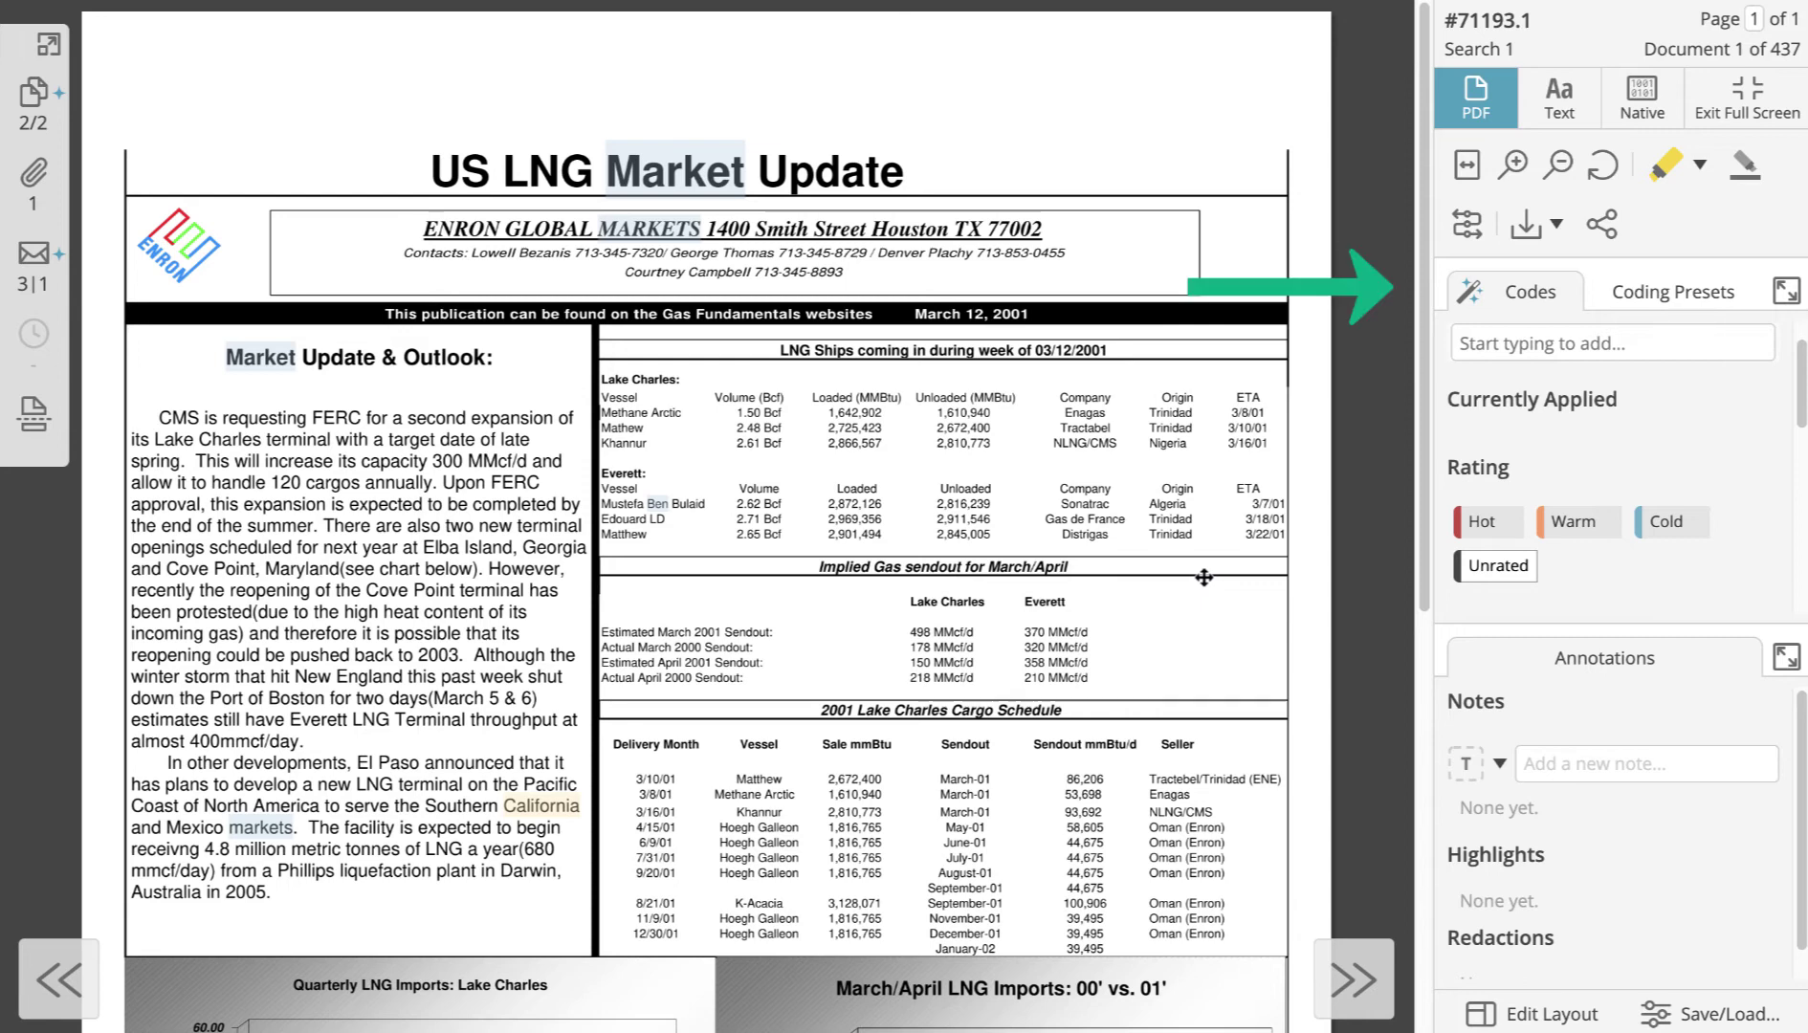
# Step: Open the Active auto-code dialog for the current document, covering 14 related documents
pyautogui.click(1472, 295)
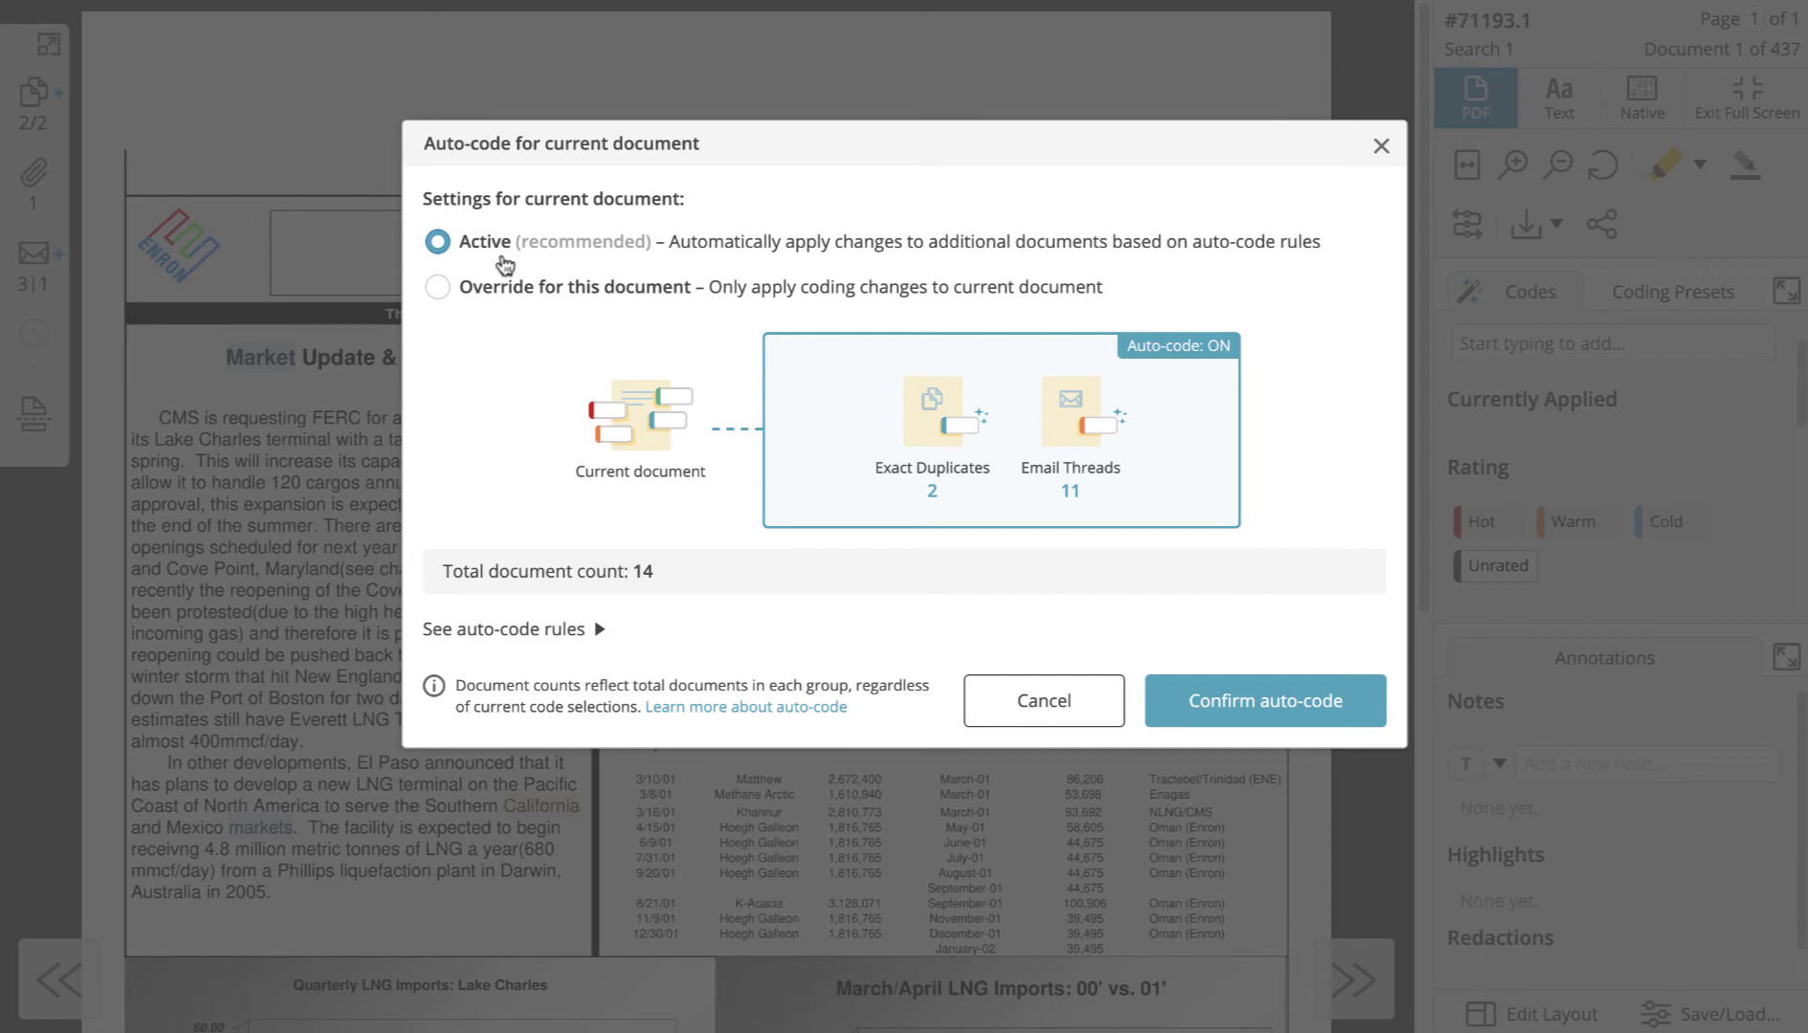
pyautogui.click(504, 289)
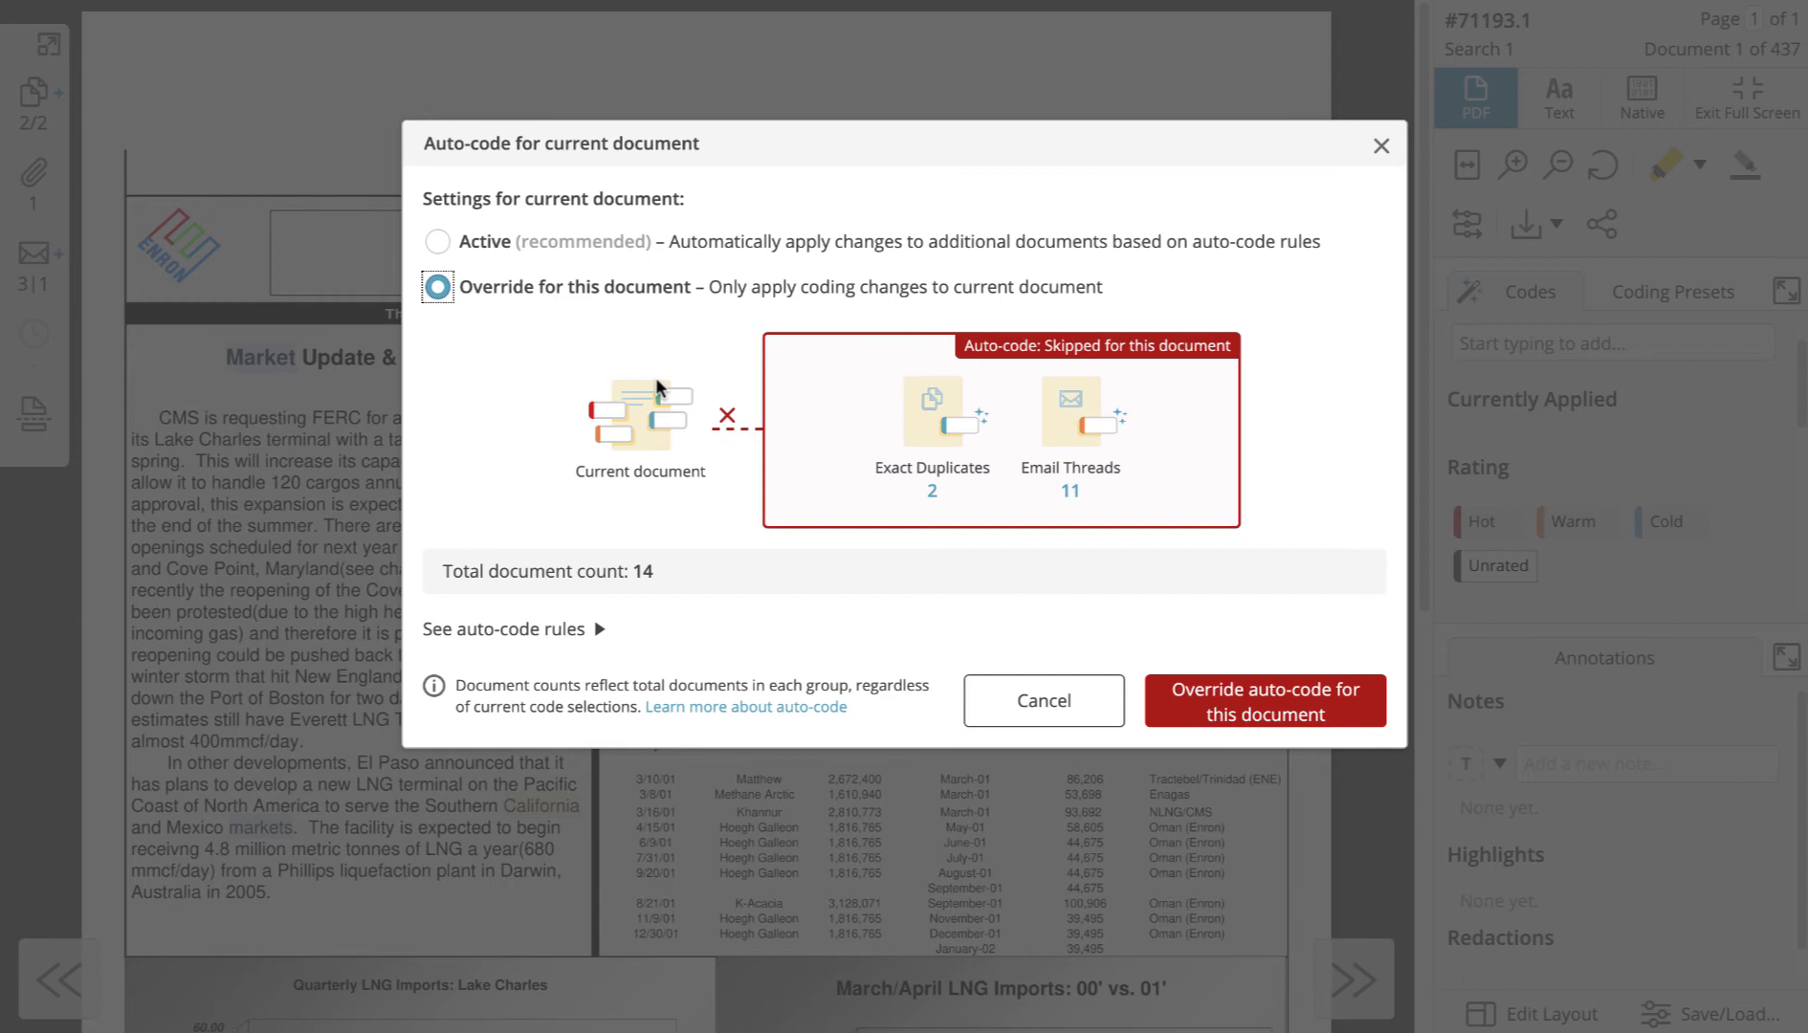
pyautogui.click(645, 244)
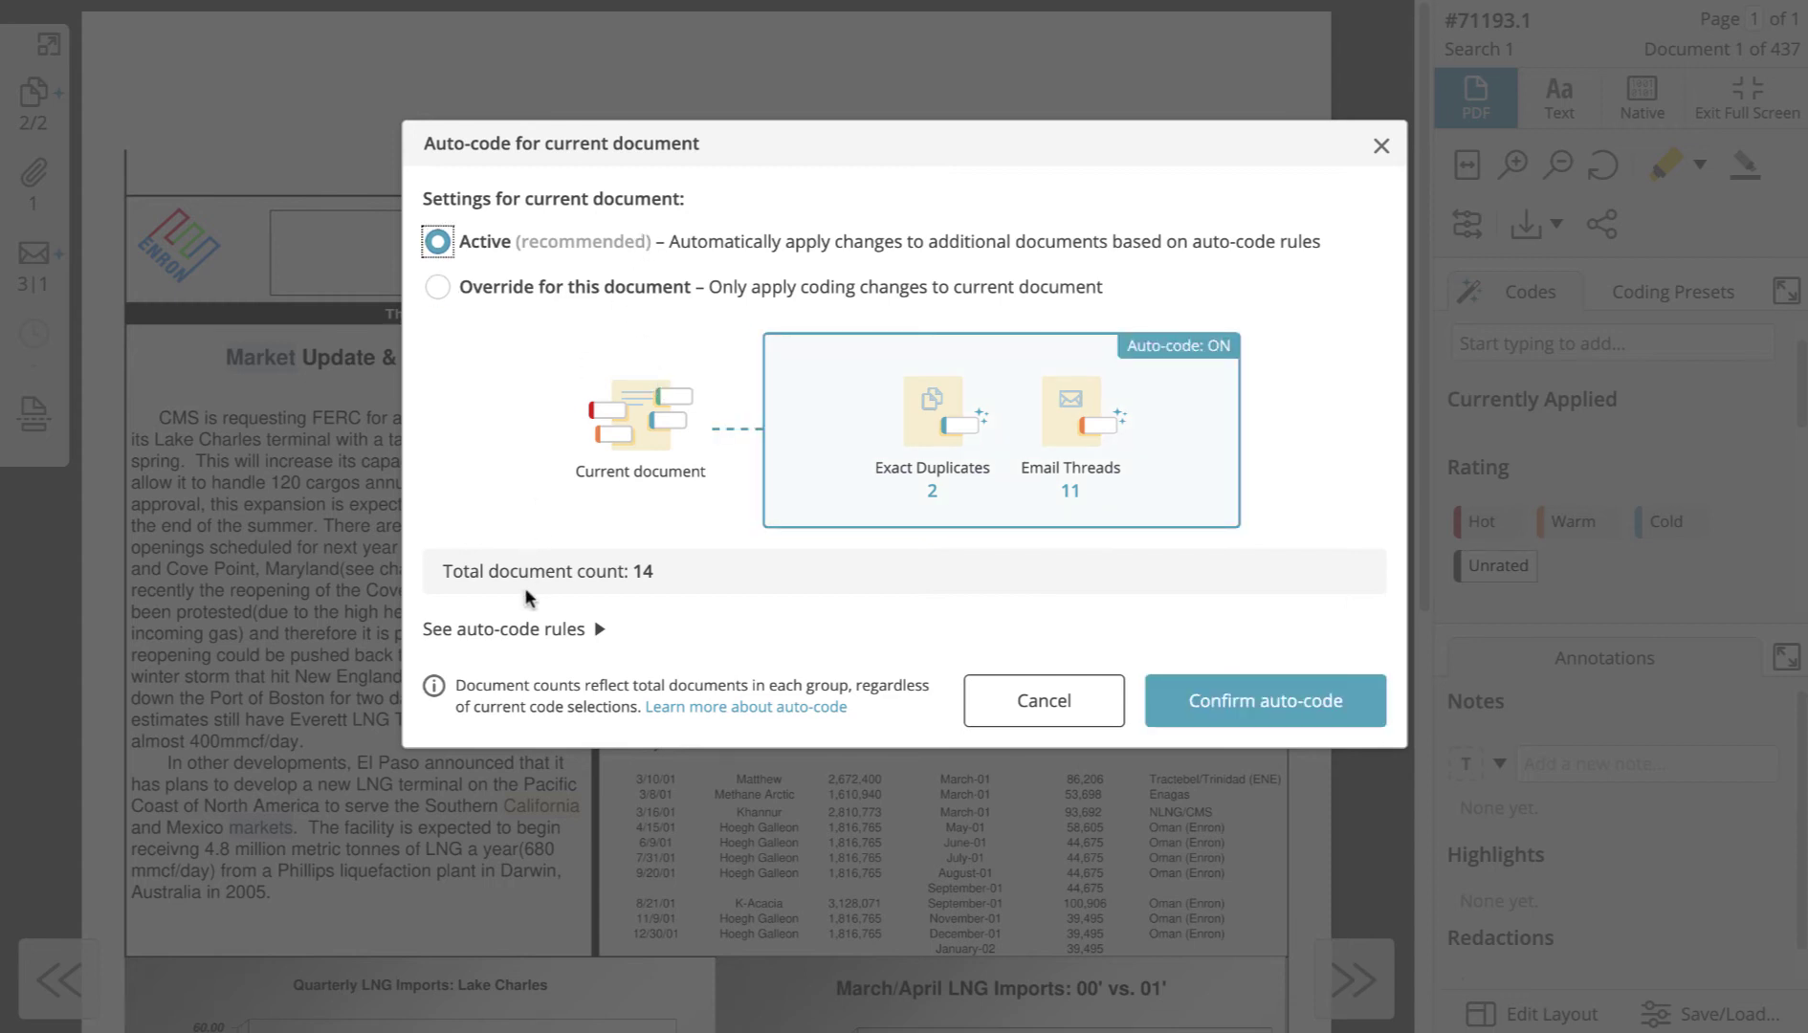
# Step: Expand the auto-code rules table and confirm Active auto-coding for the US LNG Market Update
pyautogui.click(529, 632)
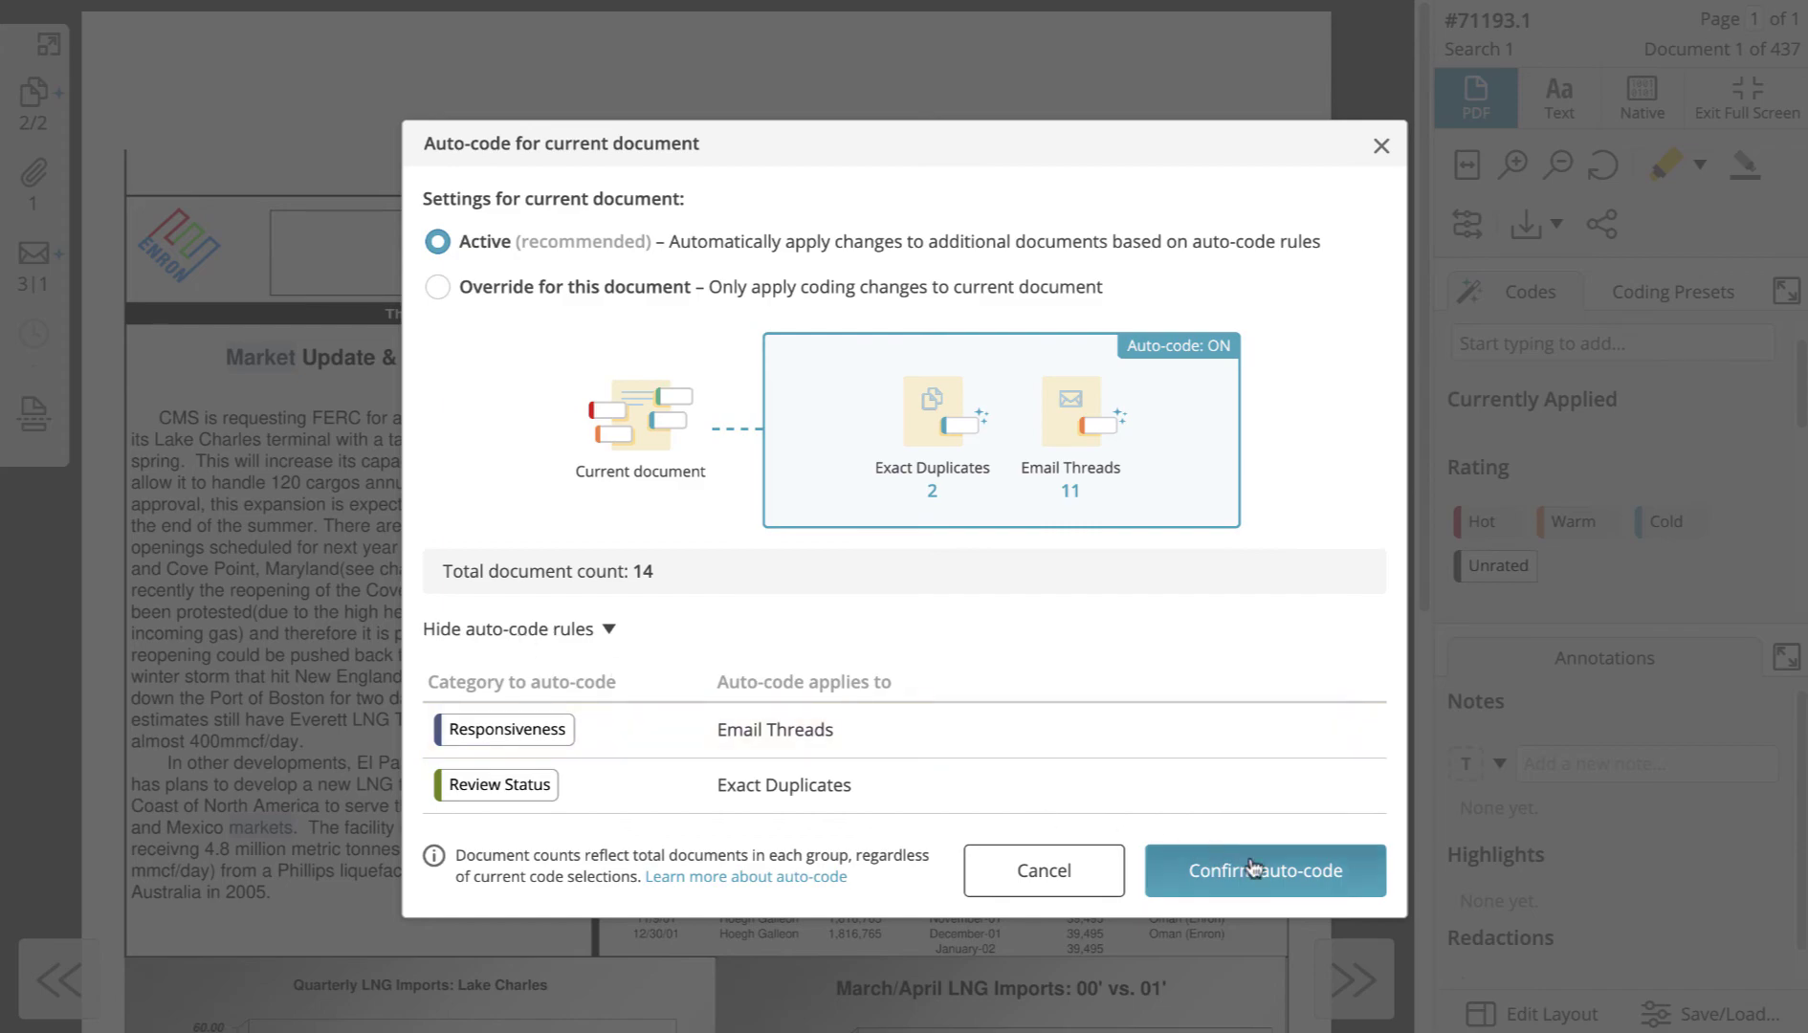
pyautogui.click(1173, 868)
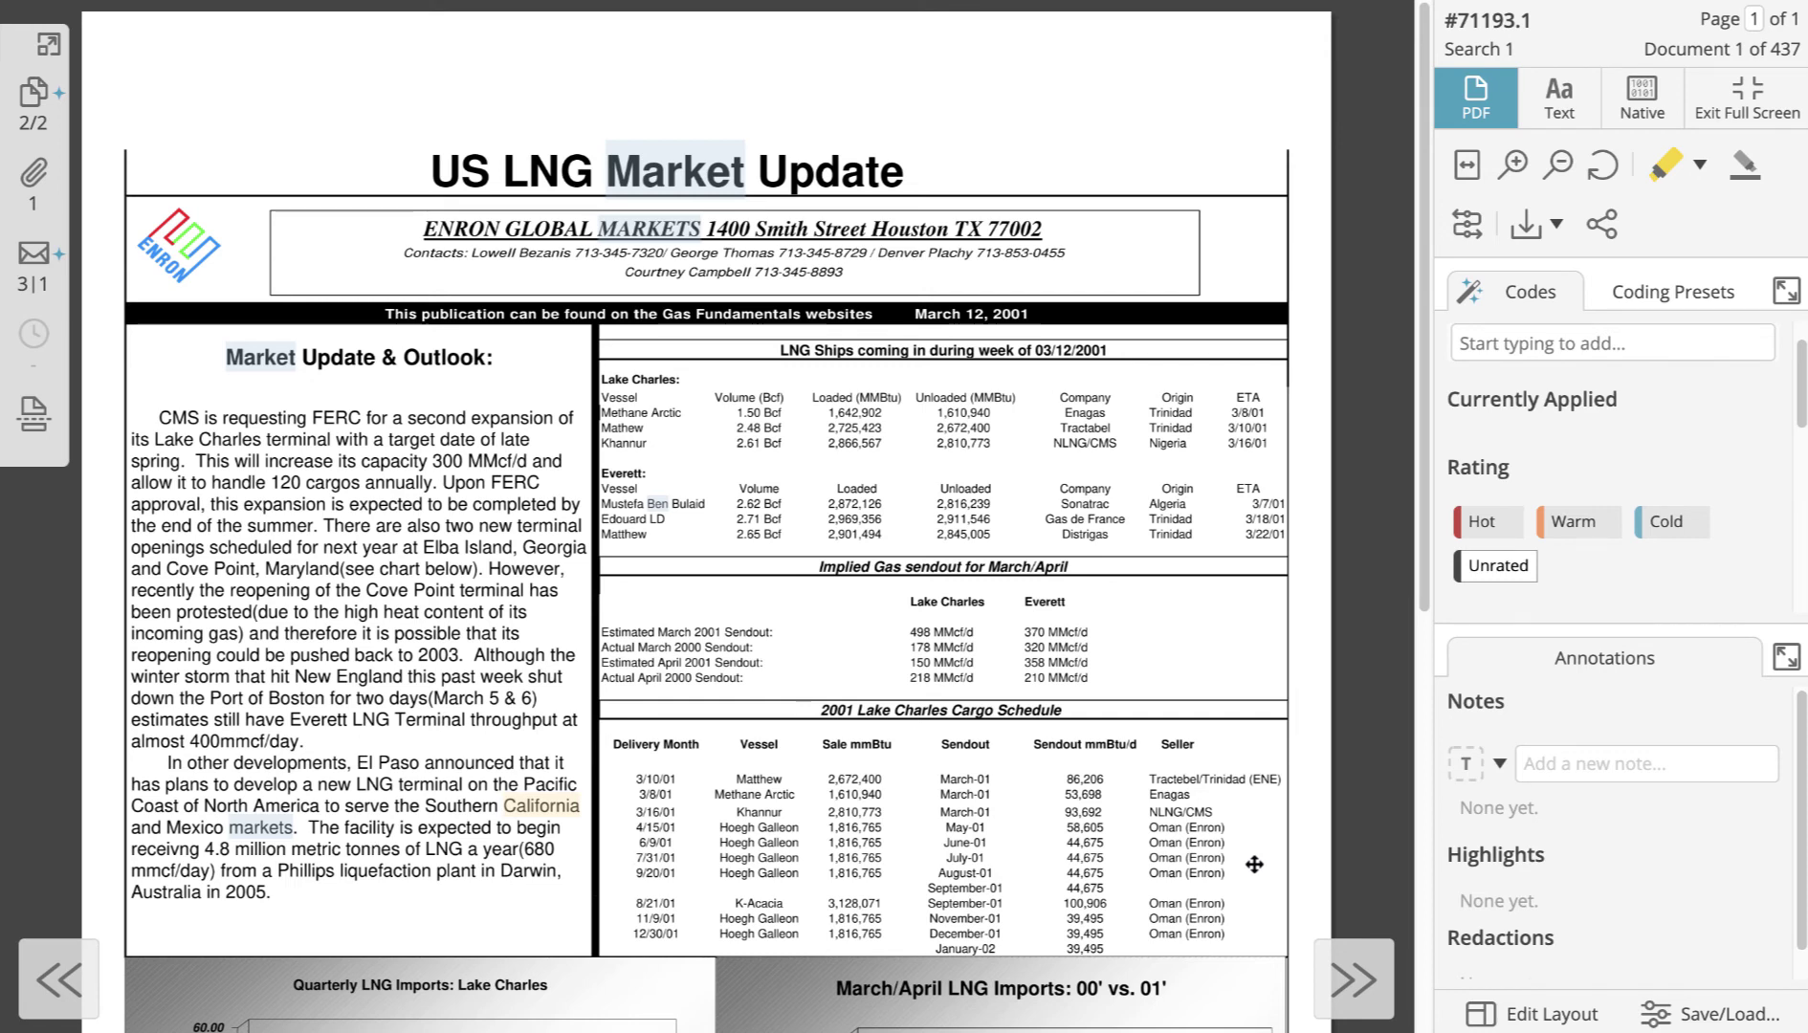
# Step: Scroll the Codes panel and advance to document 2, the API Weekly Analysis
pyautogui.scroll(-1, 1489, 566)
pyautogui.scroll(-3, 1490, 566)
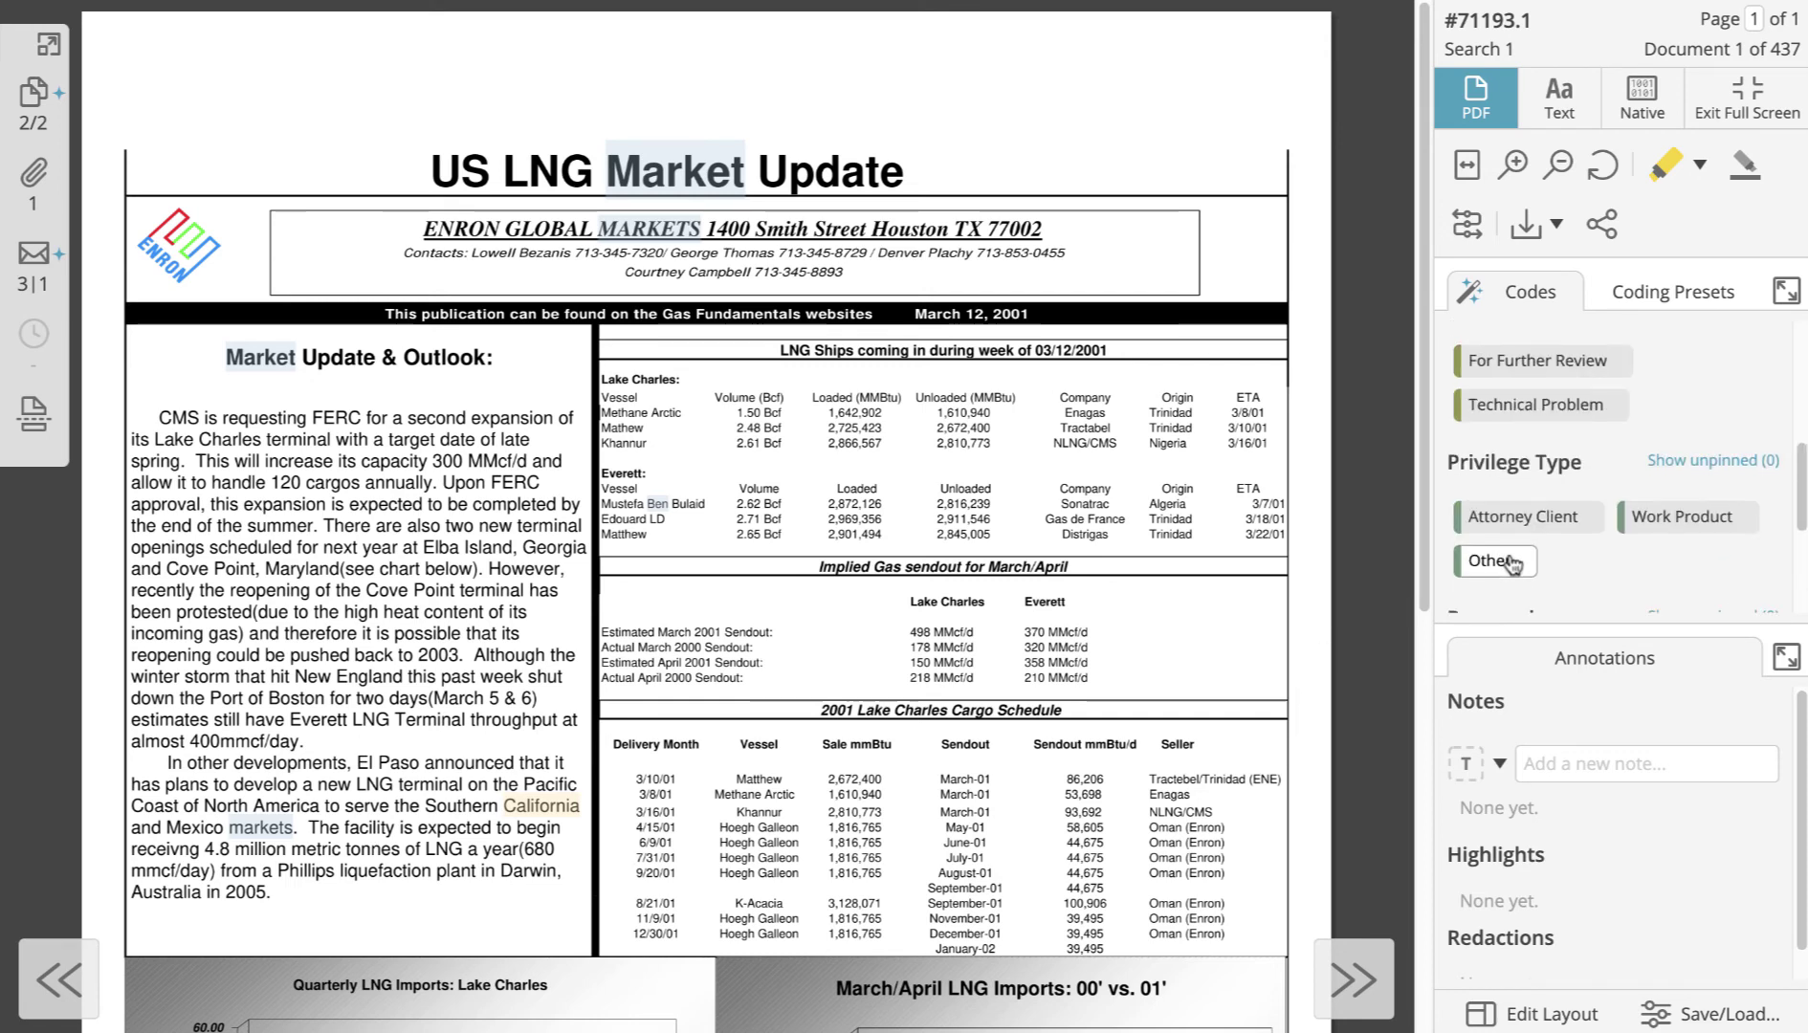
pyautogui.scroll(-1, 1514, 562)
pyautogui.scroll(-3, 1515, 561)
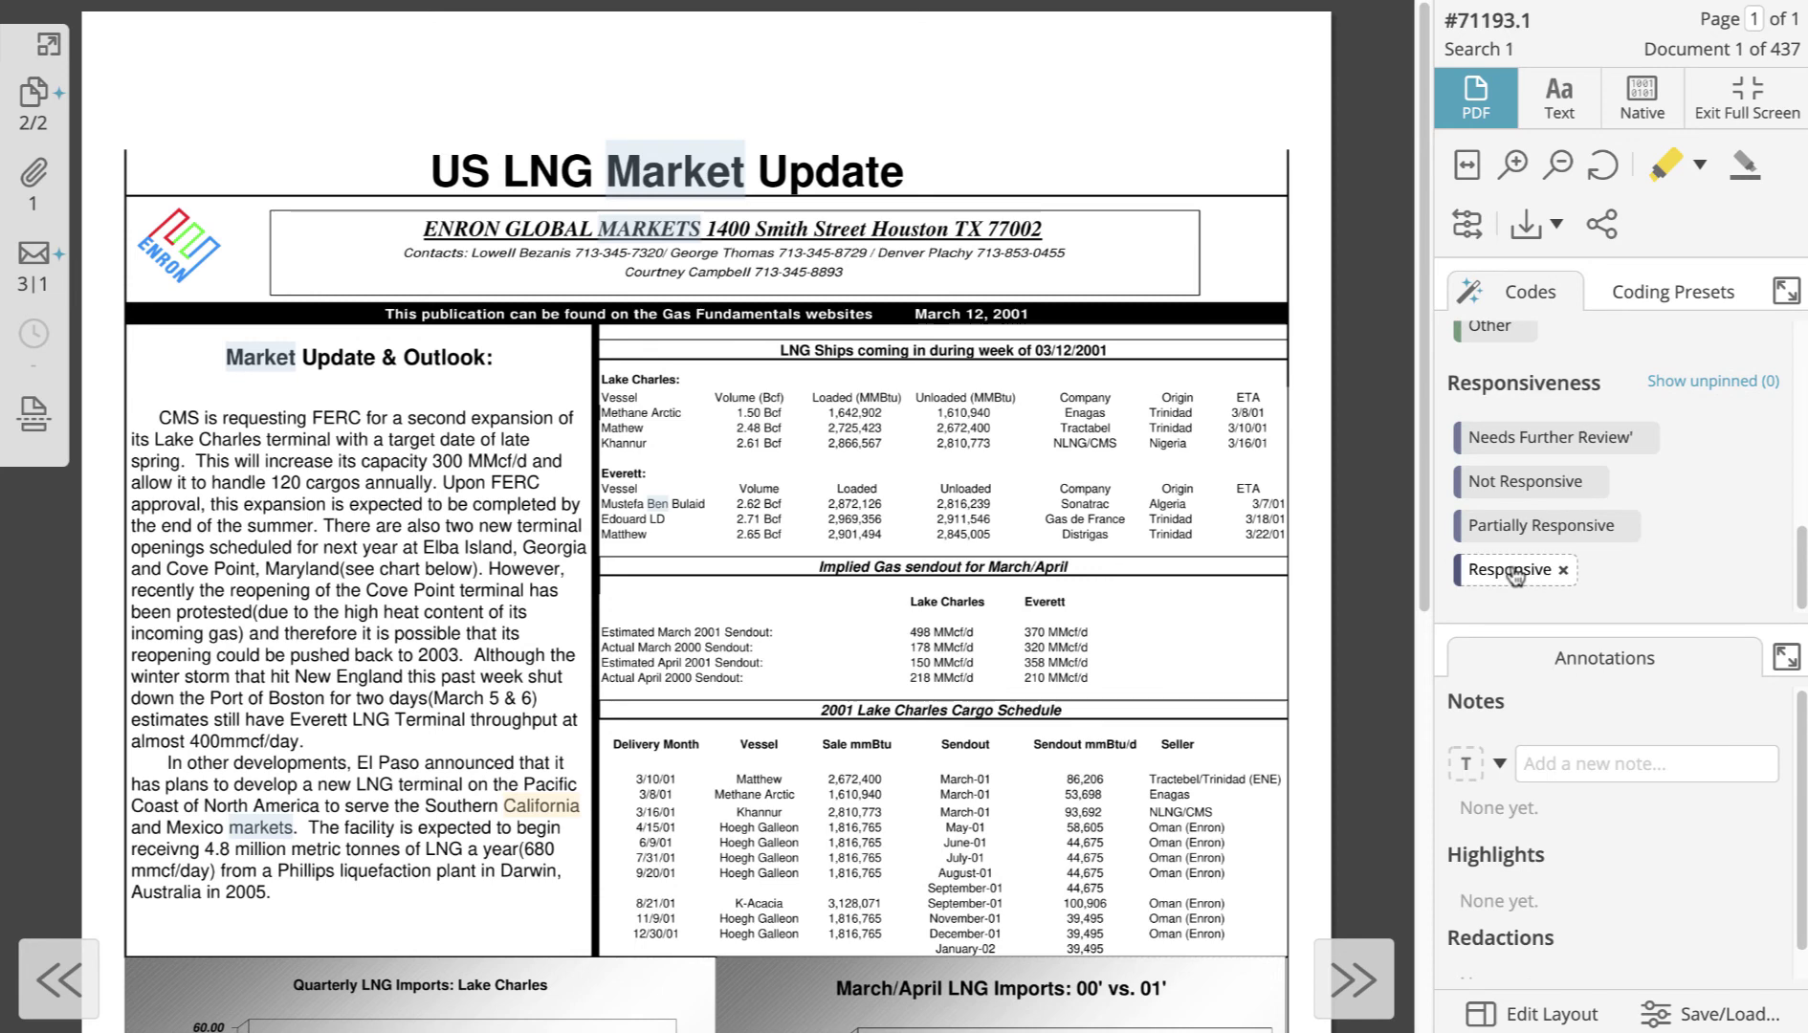
pyautogui.click(1341, 980)
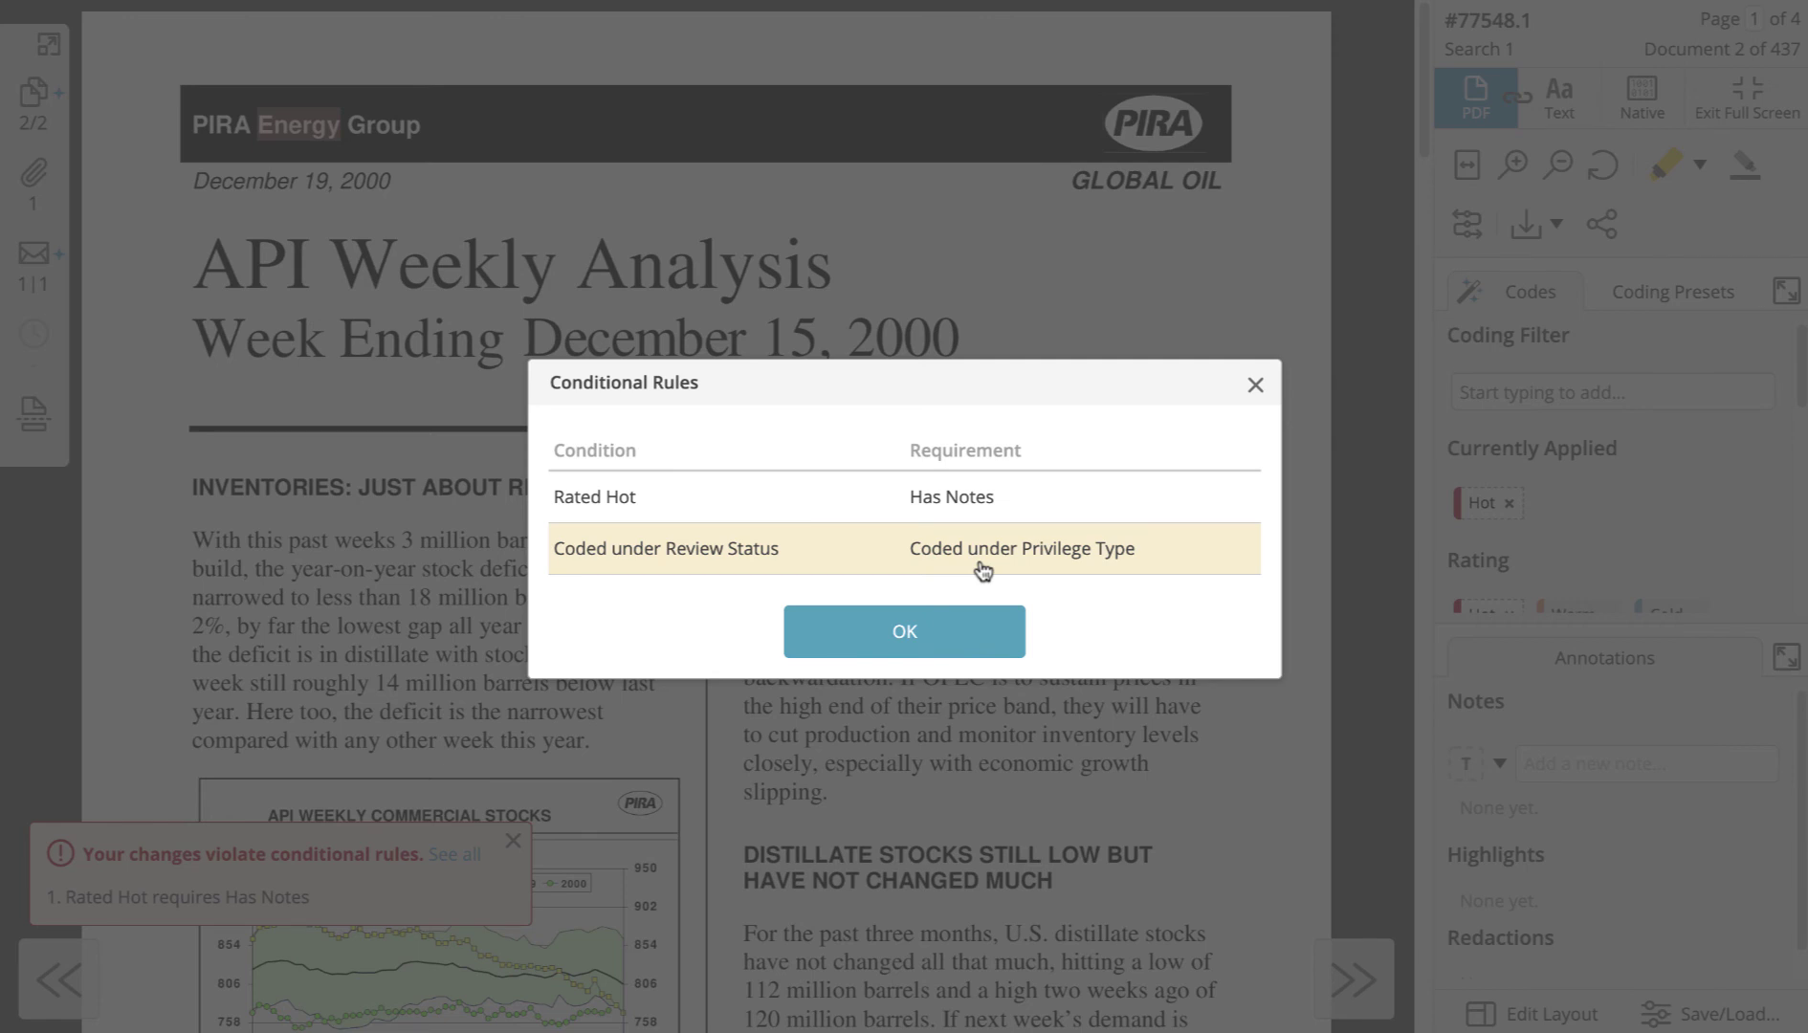
# Step: Close the Conditional Rules list, remove the Hot rating, and code the document For Further Review
pyautogui.click(961, 631)
pyautogui.click(1509, 503)
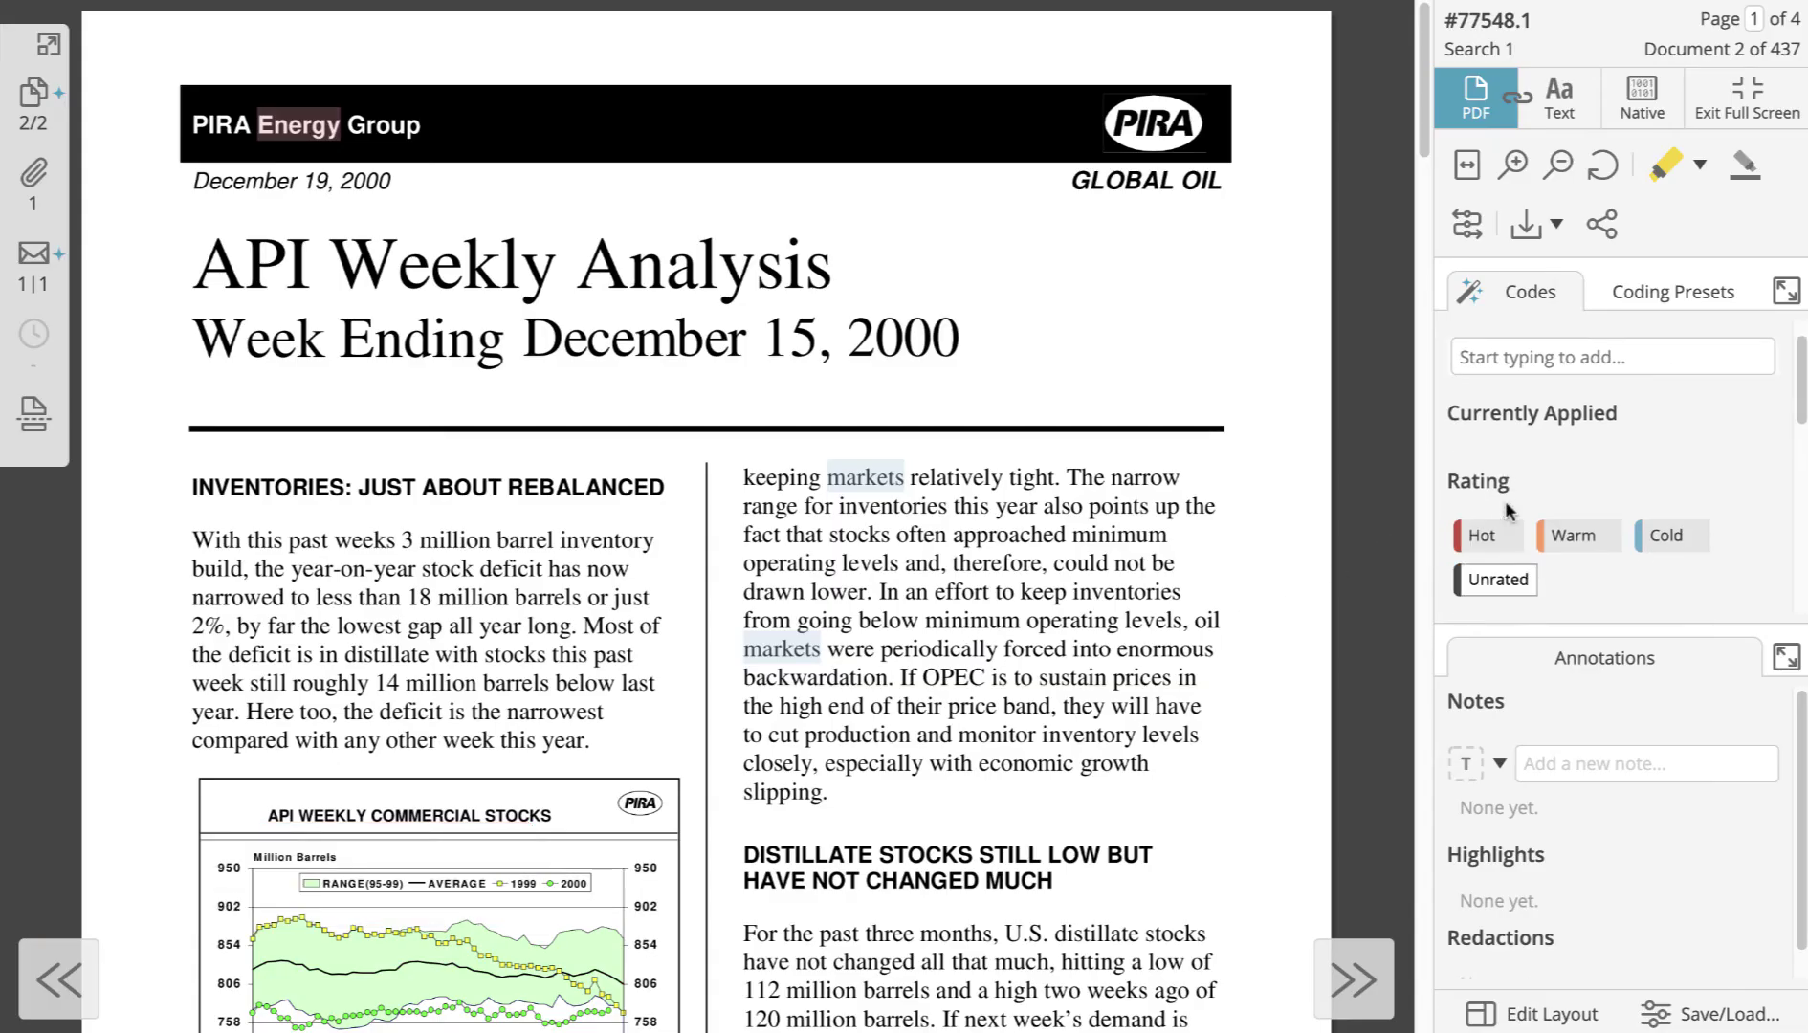
pyautogui.scroll(-3, 1509, 510)
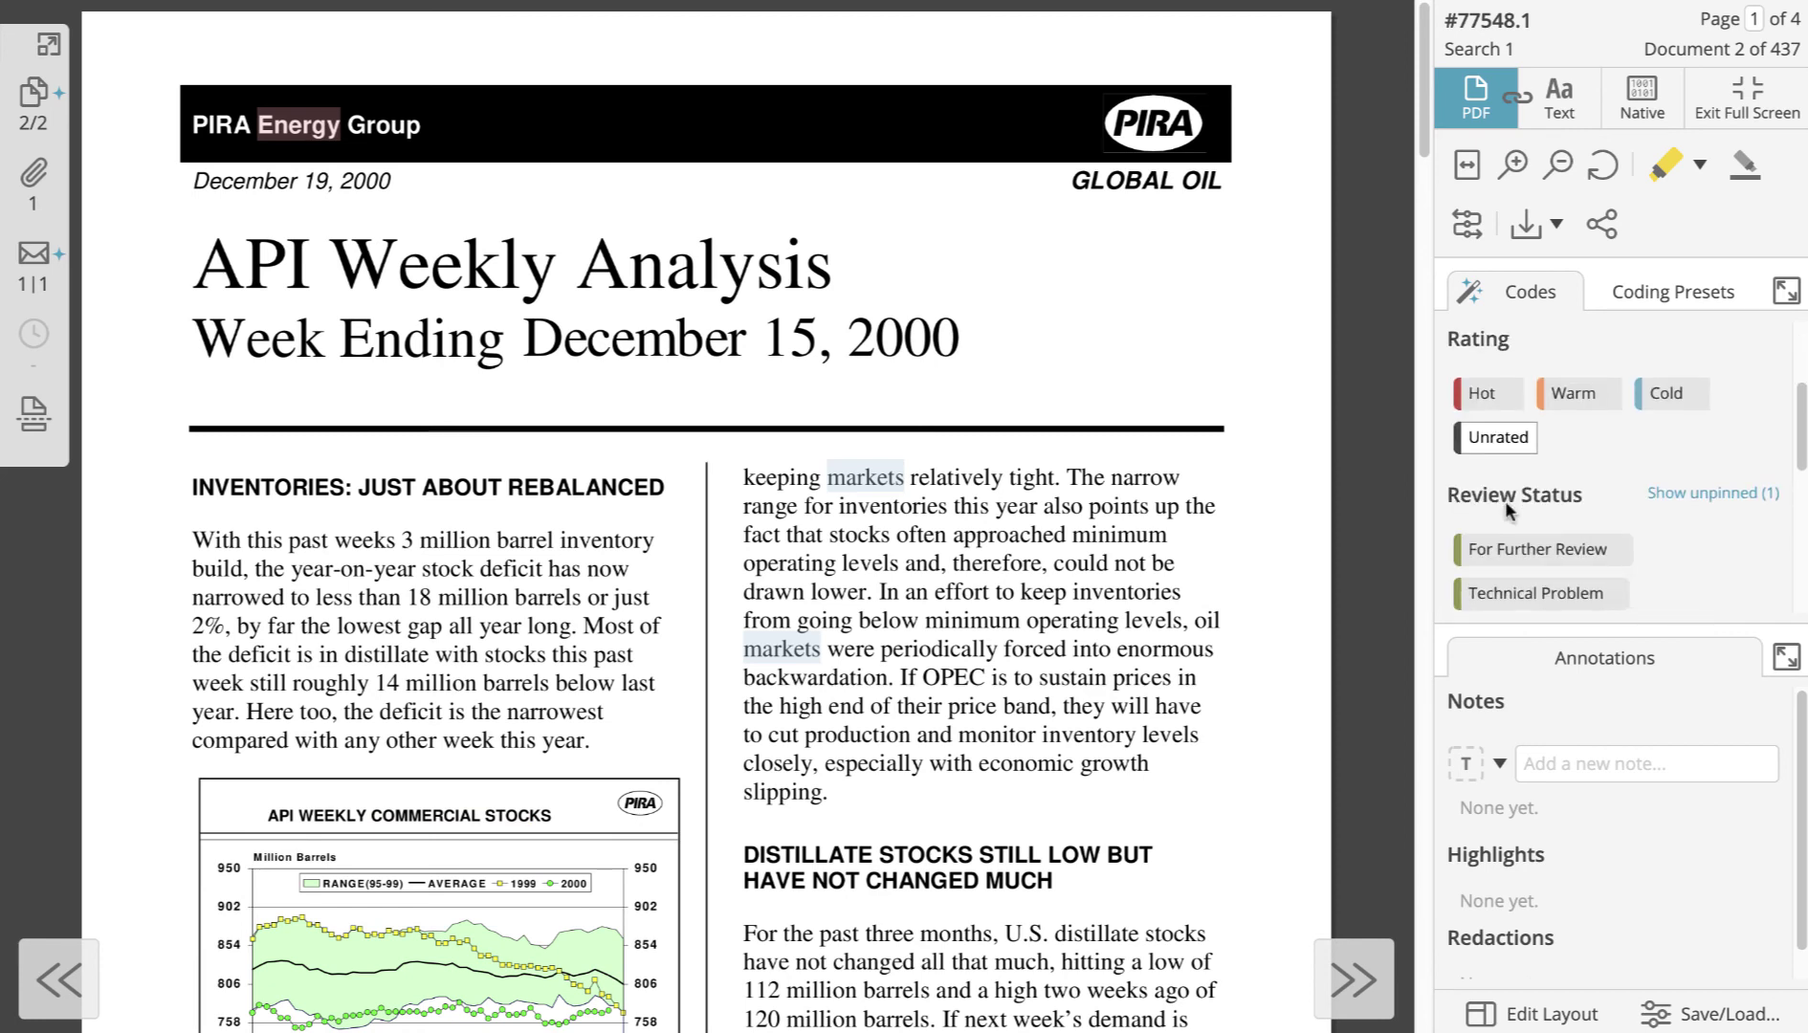
pyautogui.scroll(-2, 1506, 507)
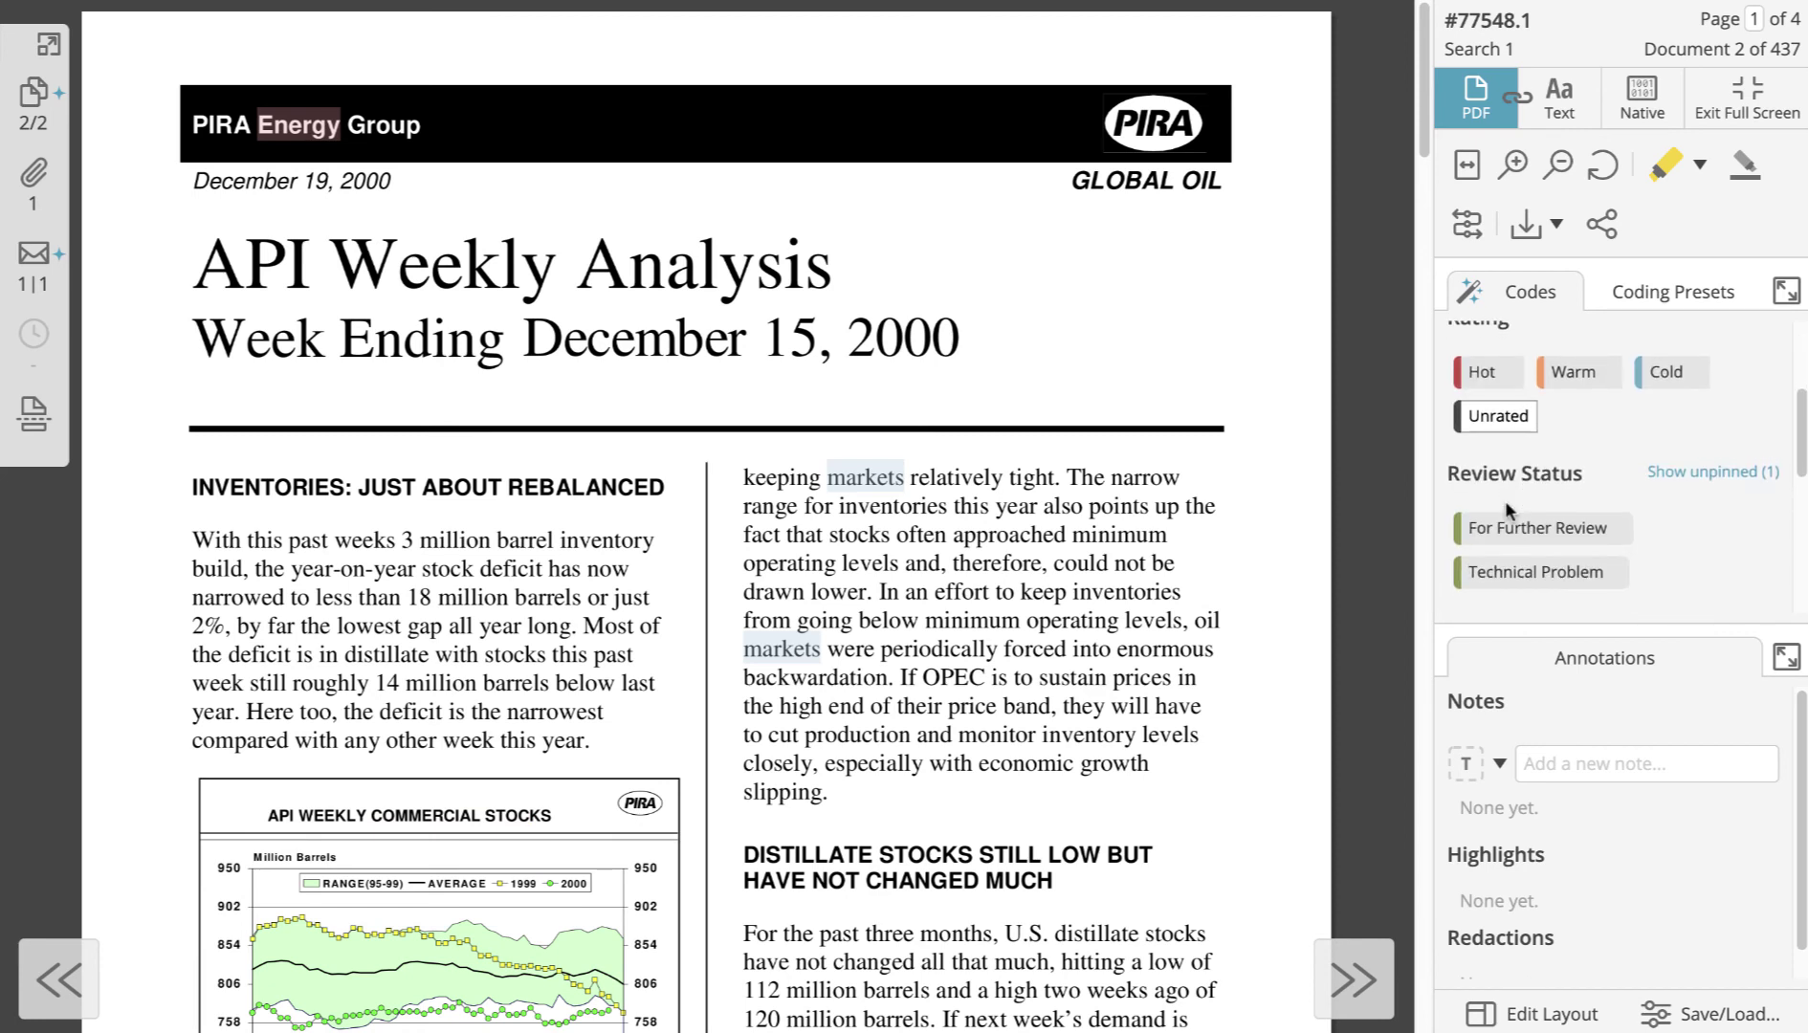
pyautogui.click(1540, 502)
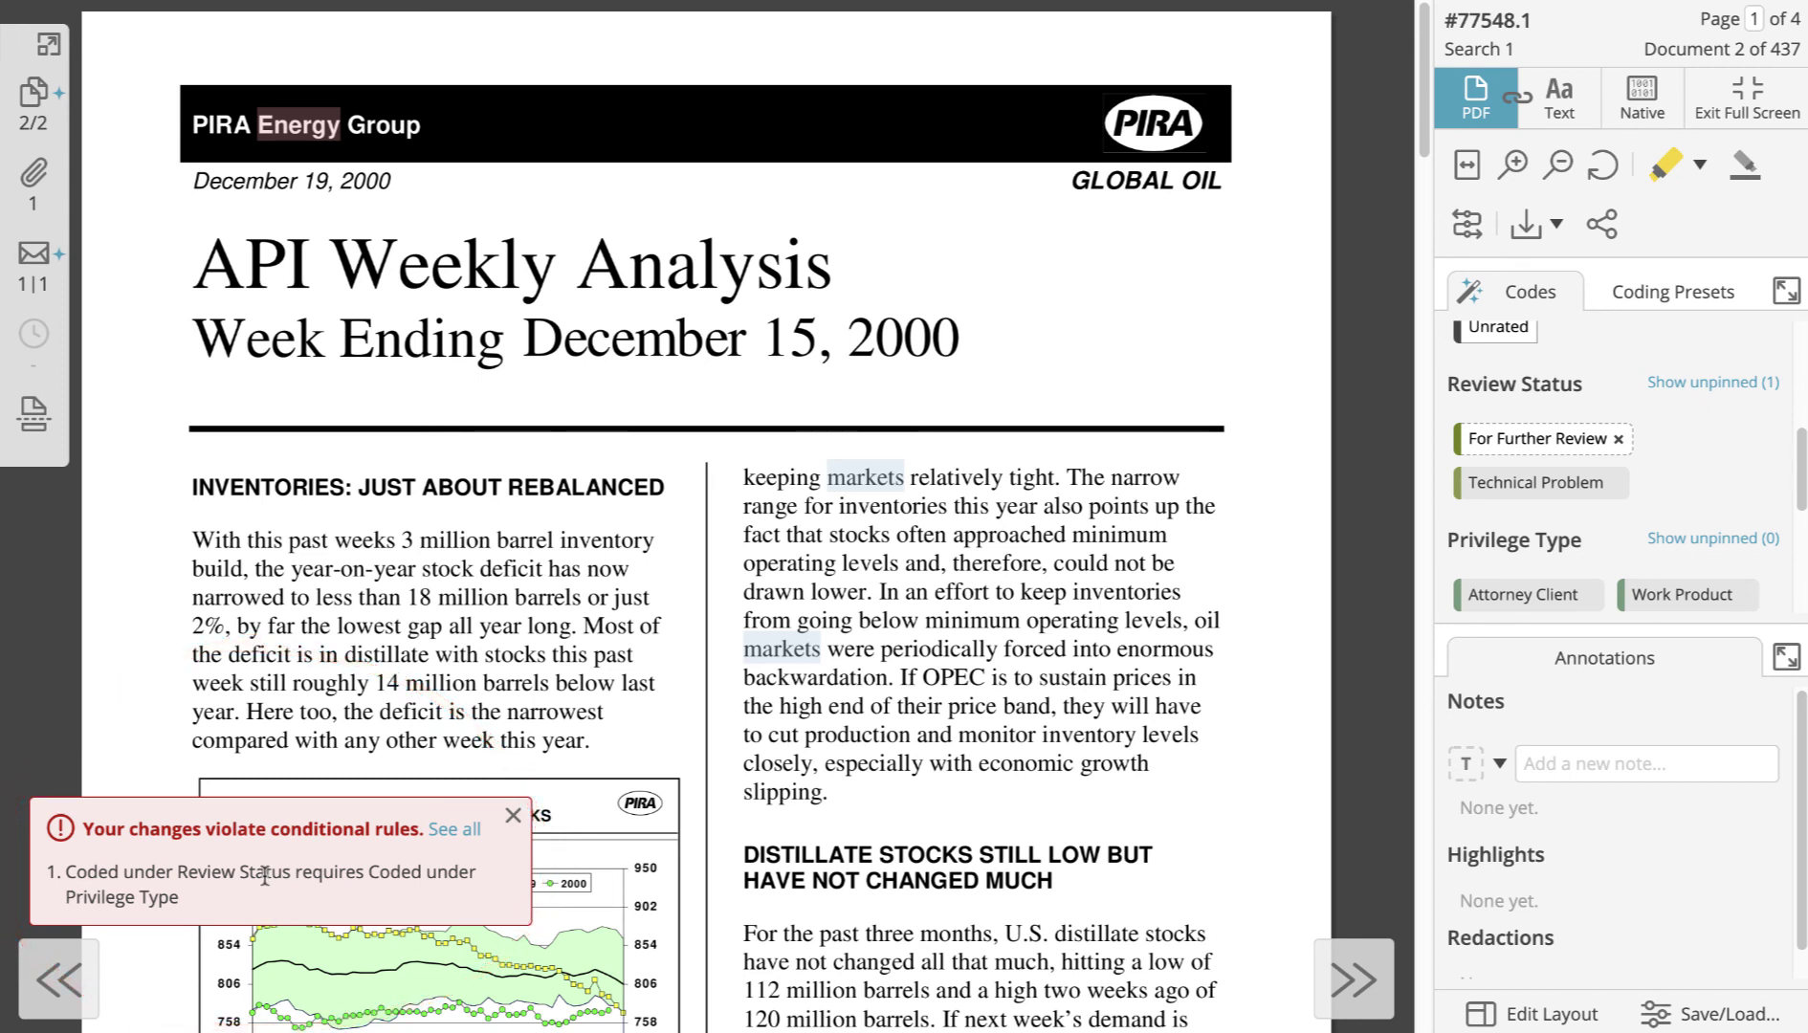
# Step: Dismiss the warning, code Attorney Client under Privilege Type, and reapply For Further Review
pyautogui.click(512, 815)
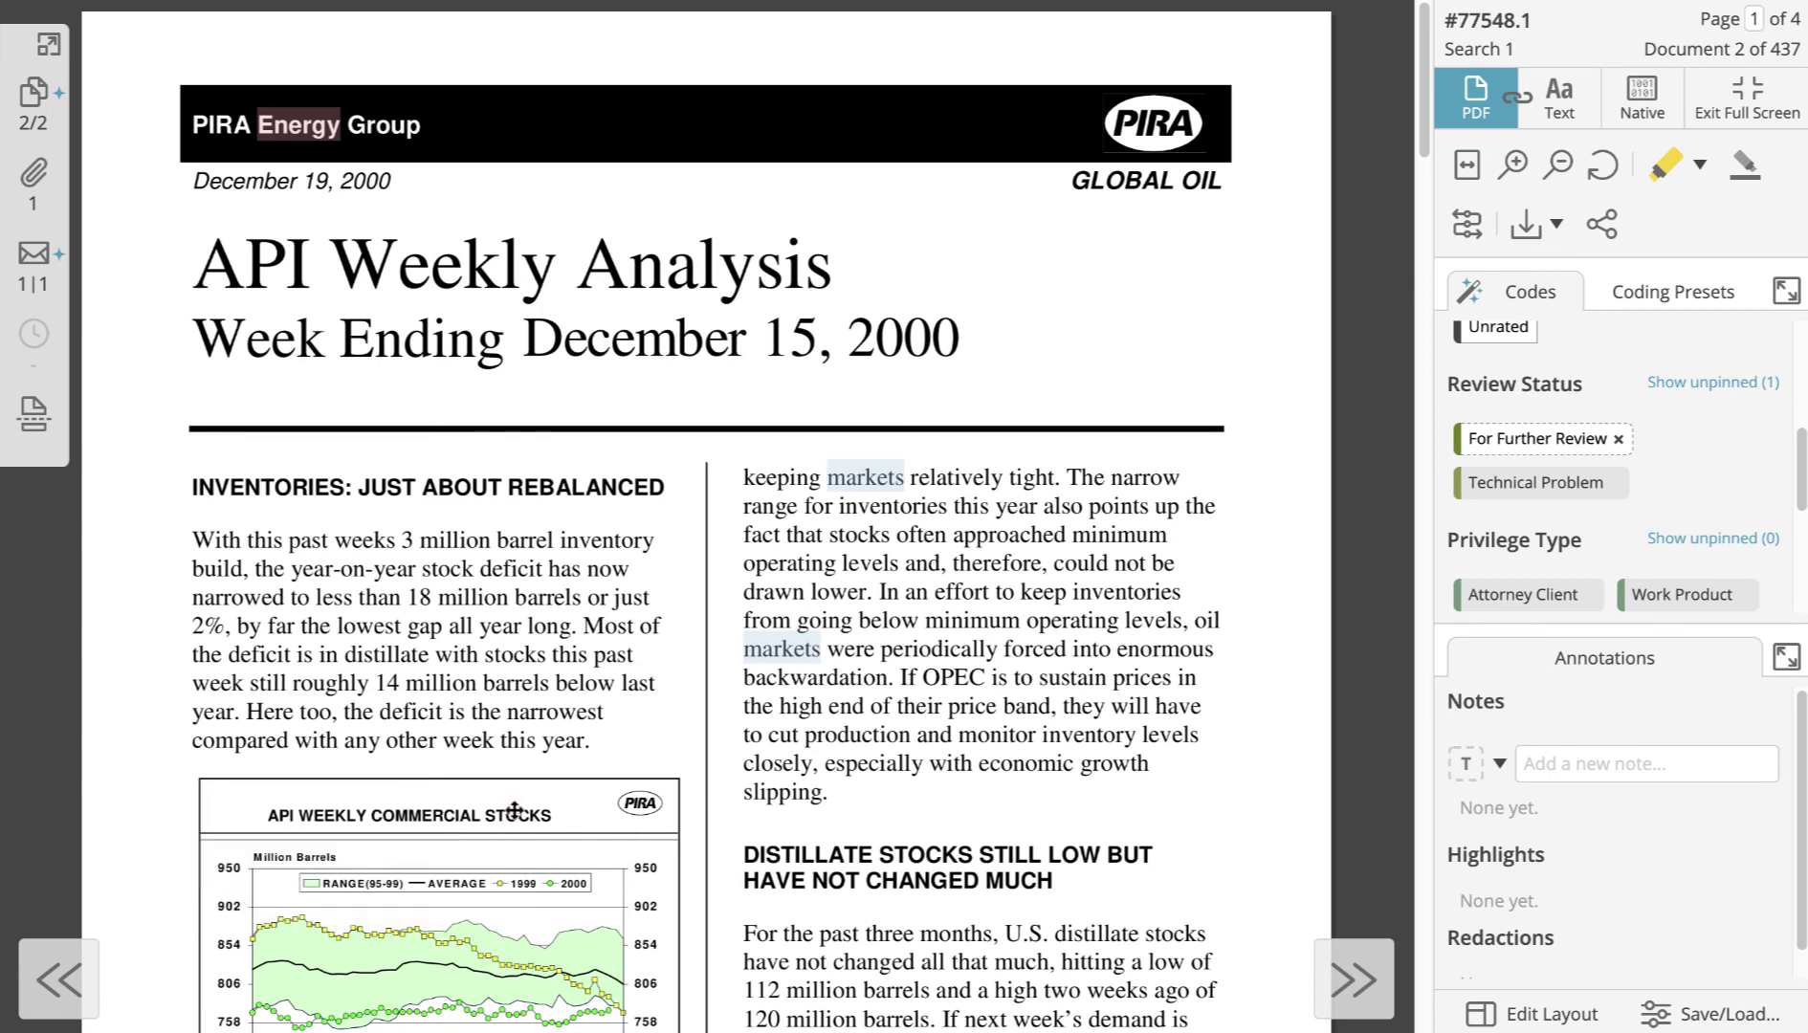
pyautogui.click(1617, 440)
pyautogui.scroll(-1, 1659, 441)
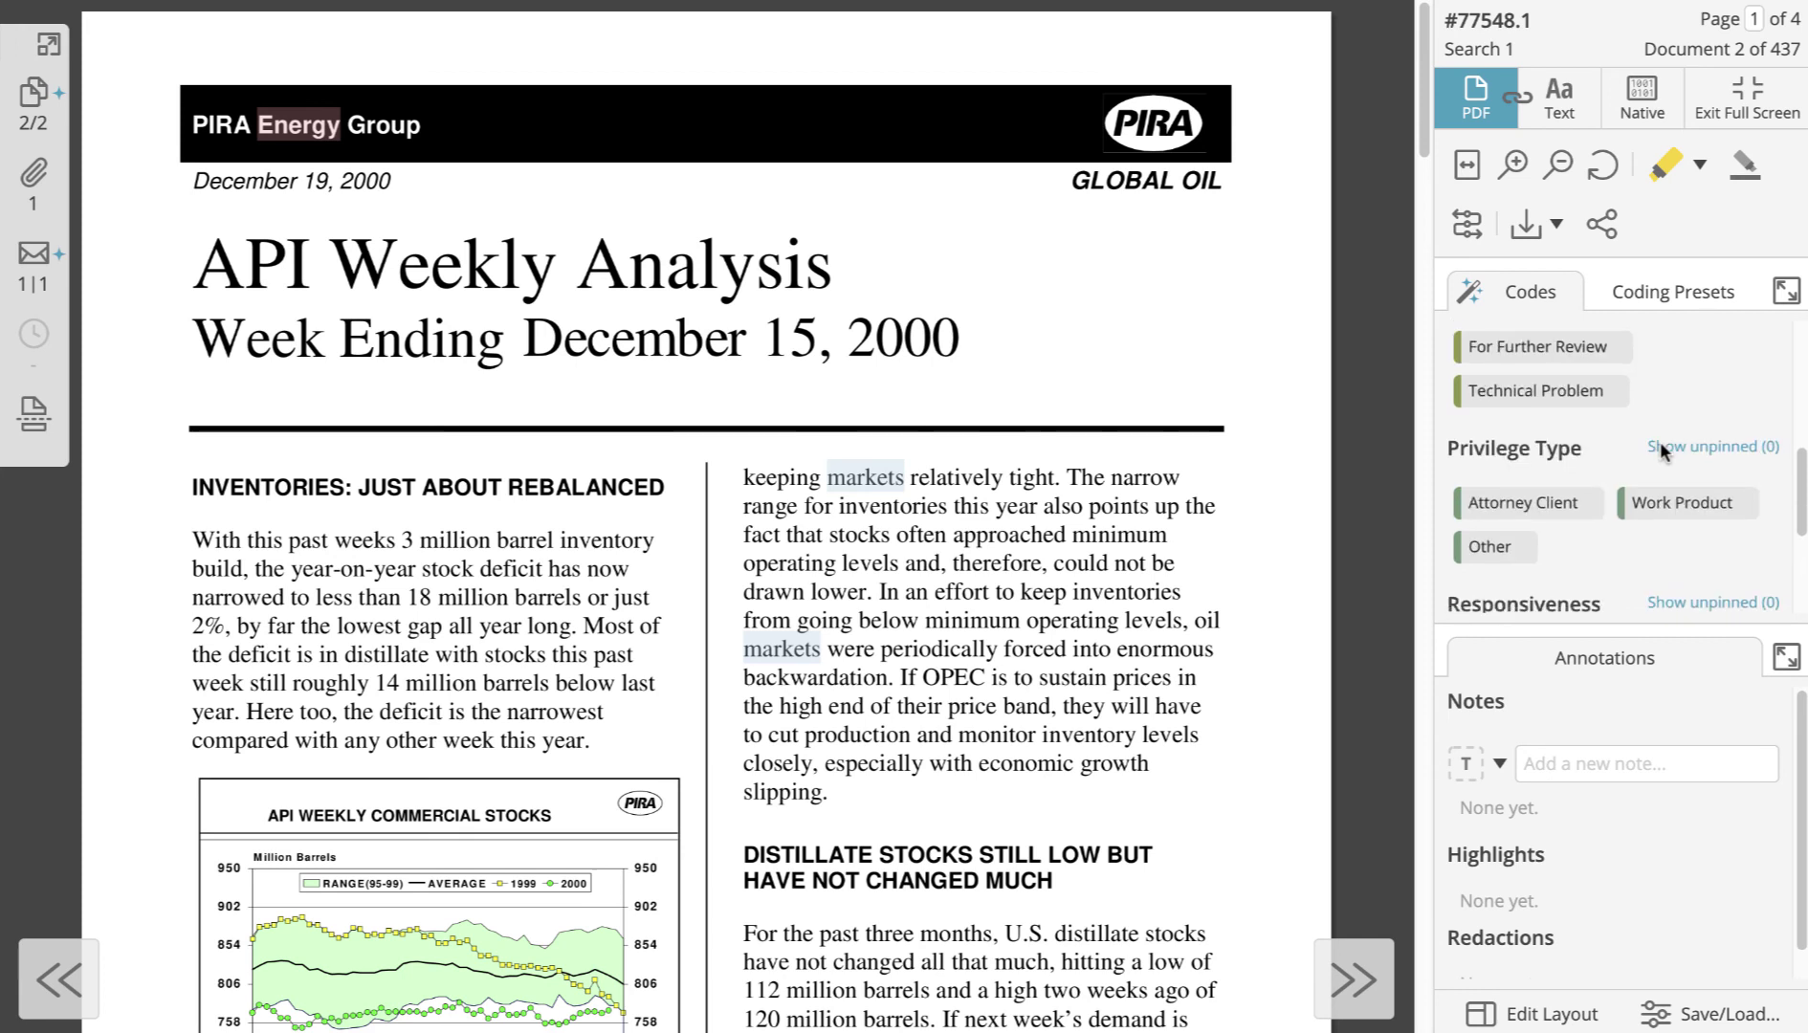
pyautogui.scroll(-1, 1660, 441)
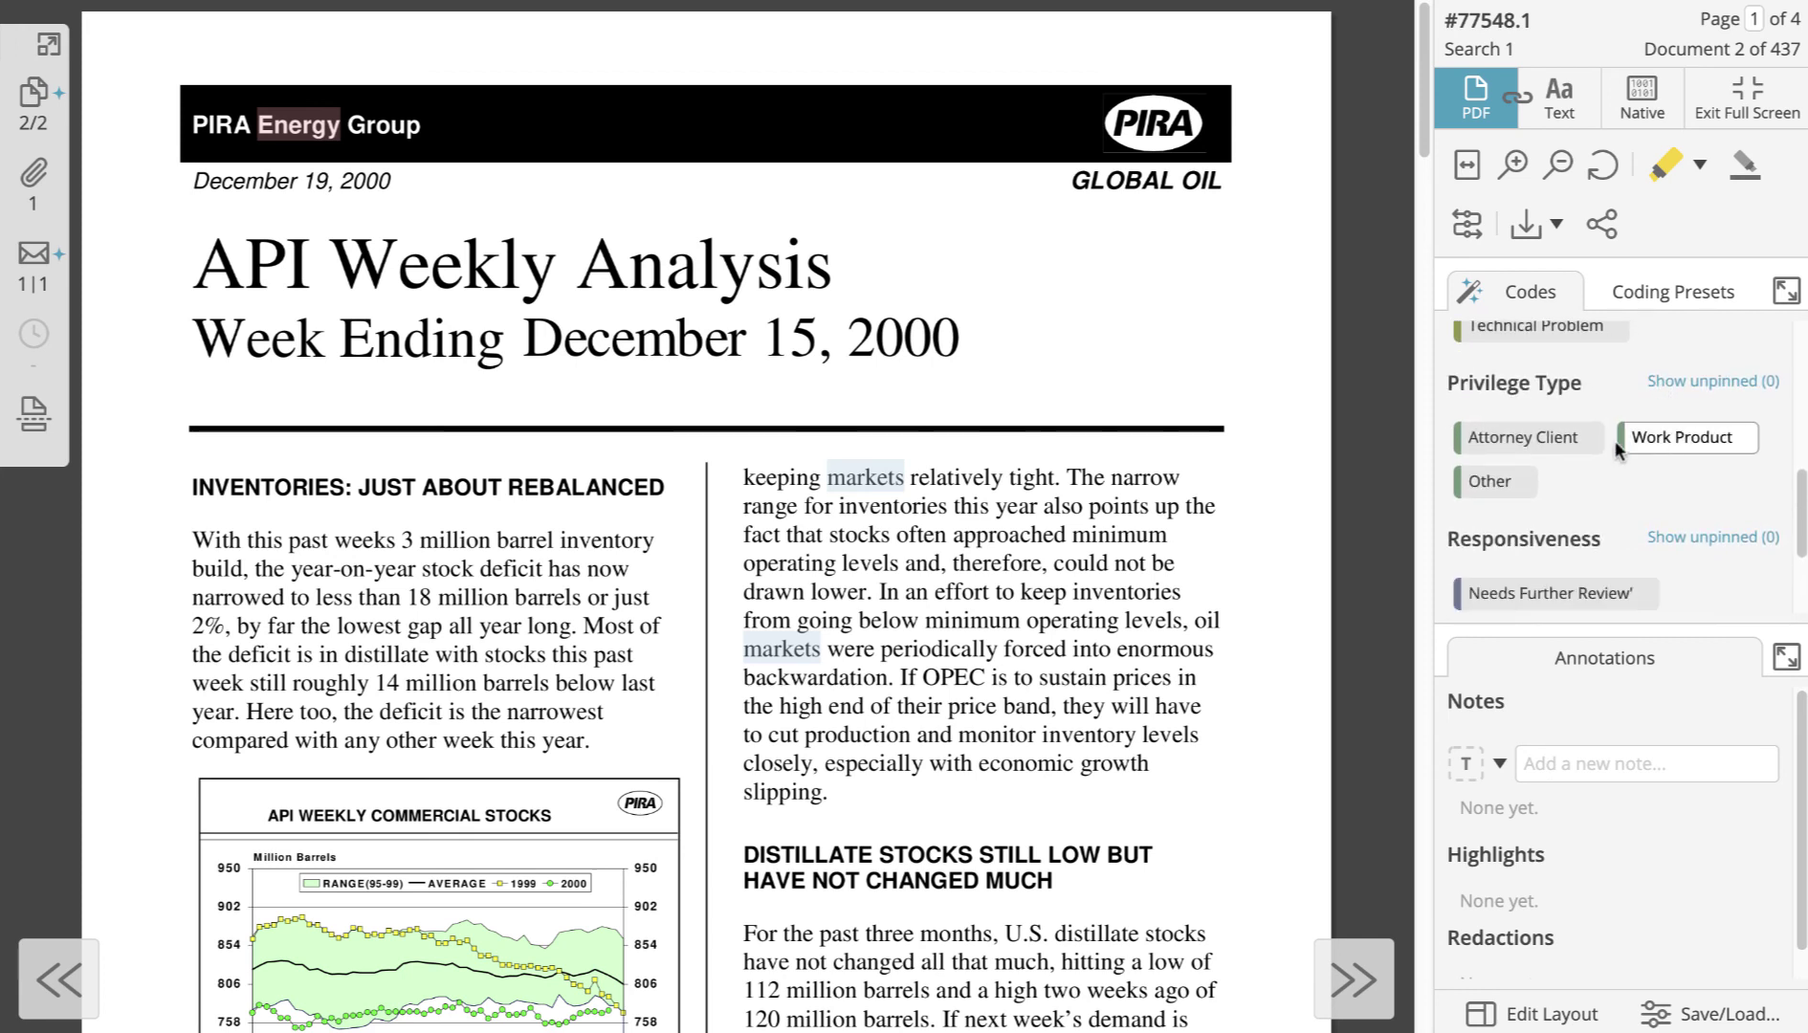
pyautogui.click(1579, 440)
pyautogui.scroll(1, 1576, 437)
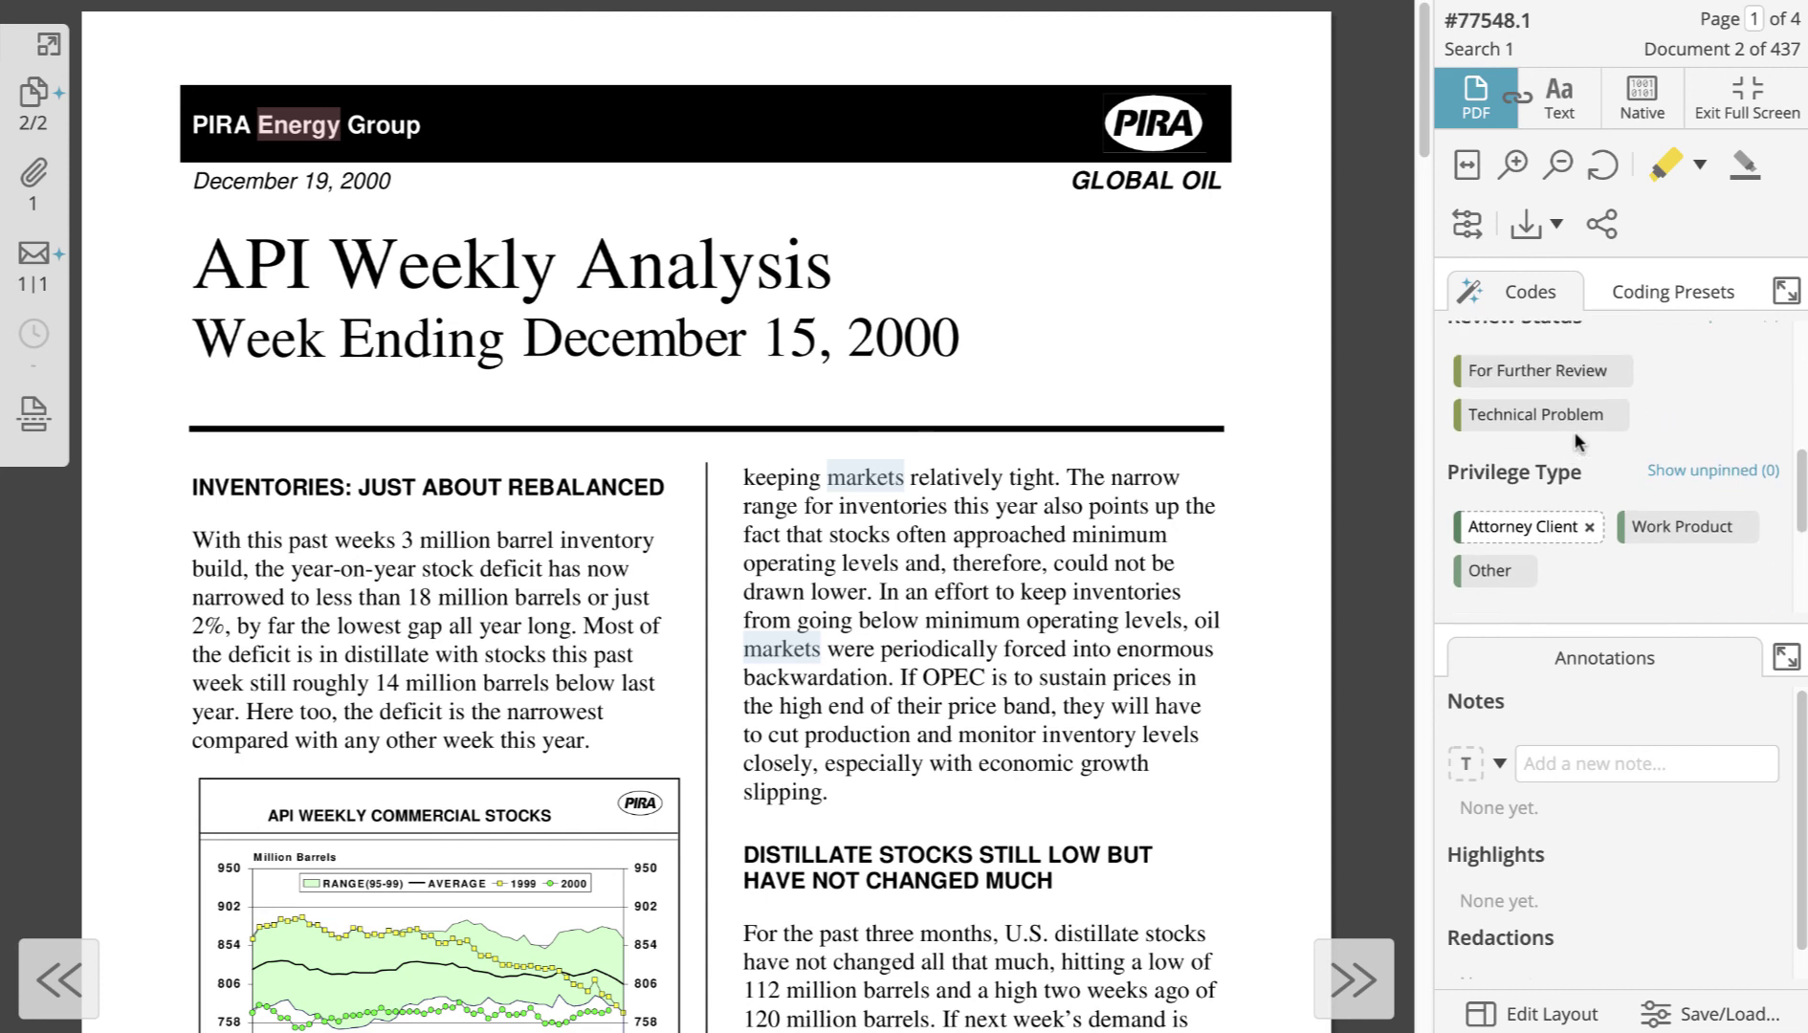
pyautogui.click(1583, 372)
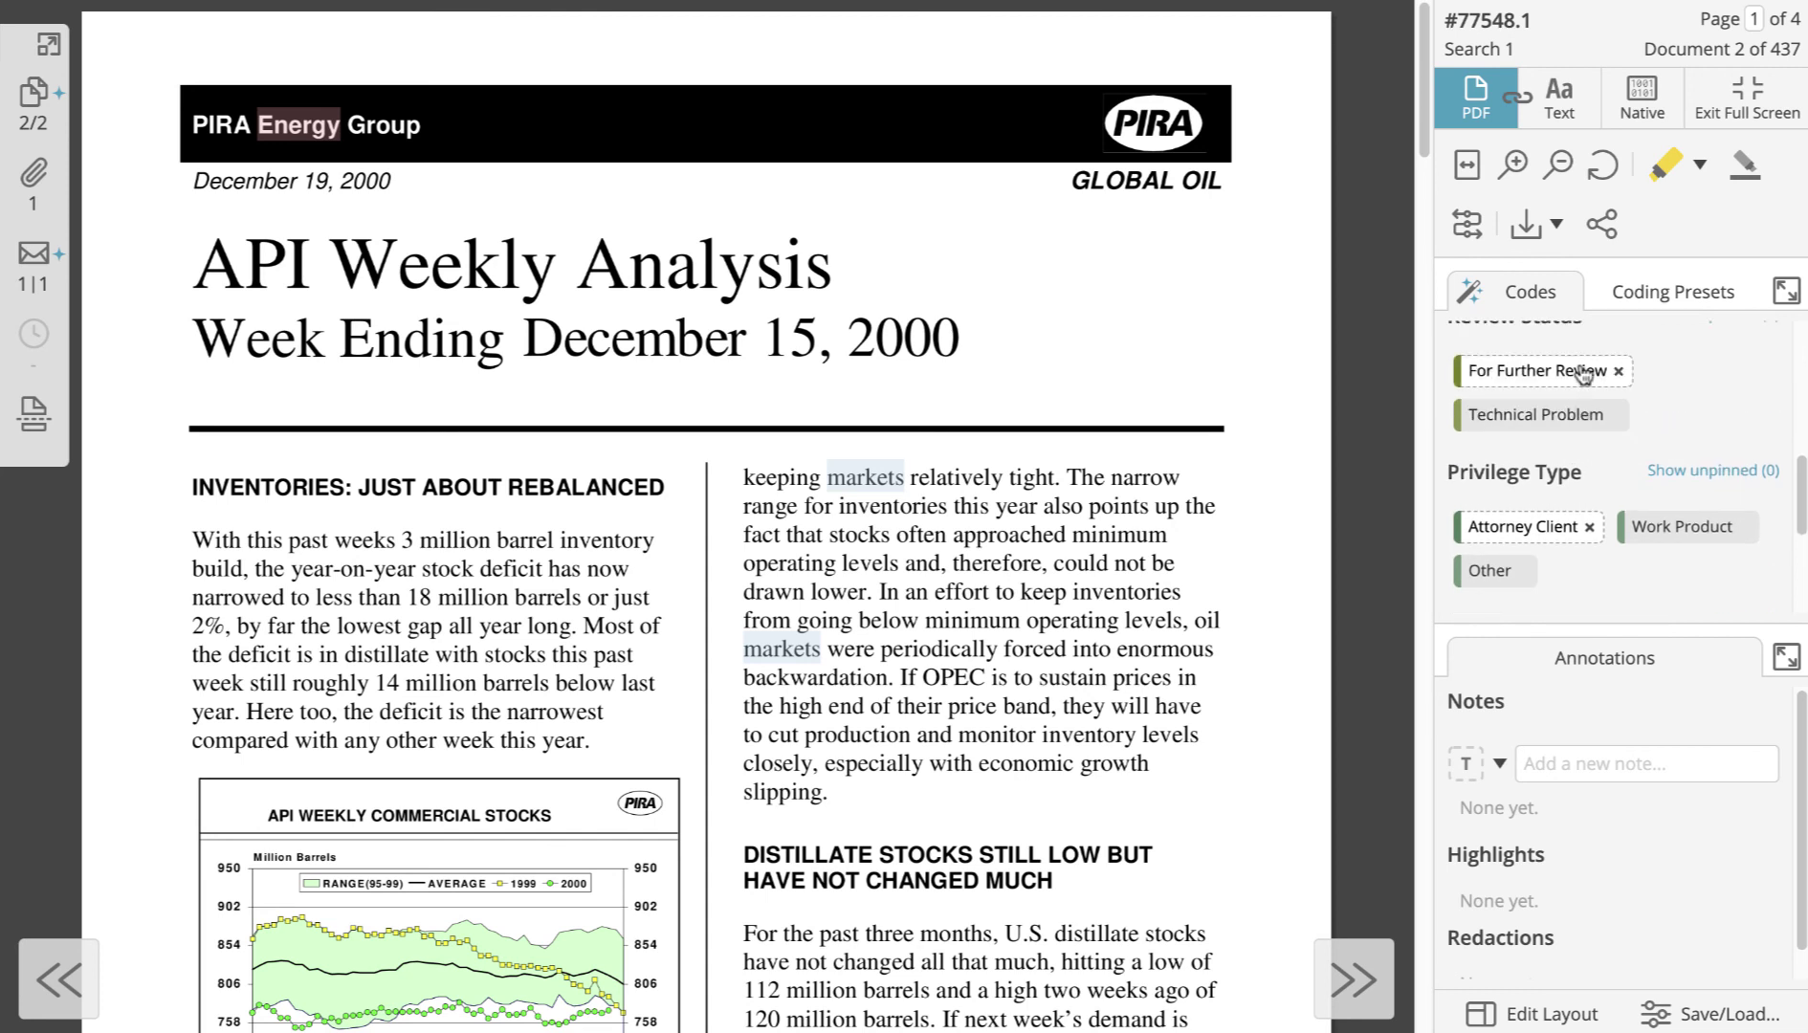
# Step: Review the auto-code rules for the 8 related documents without confirming, then save and go to the next document
pyautogui.click(1471, 292)
pyautogui.click(567, 629)
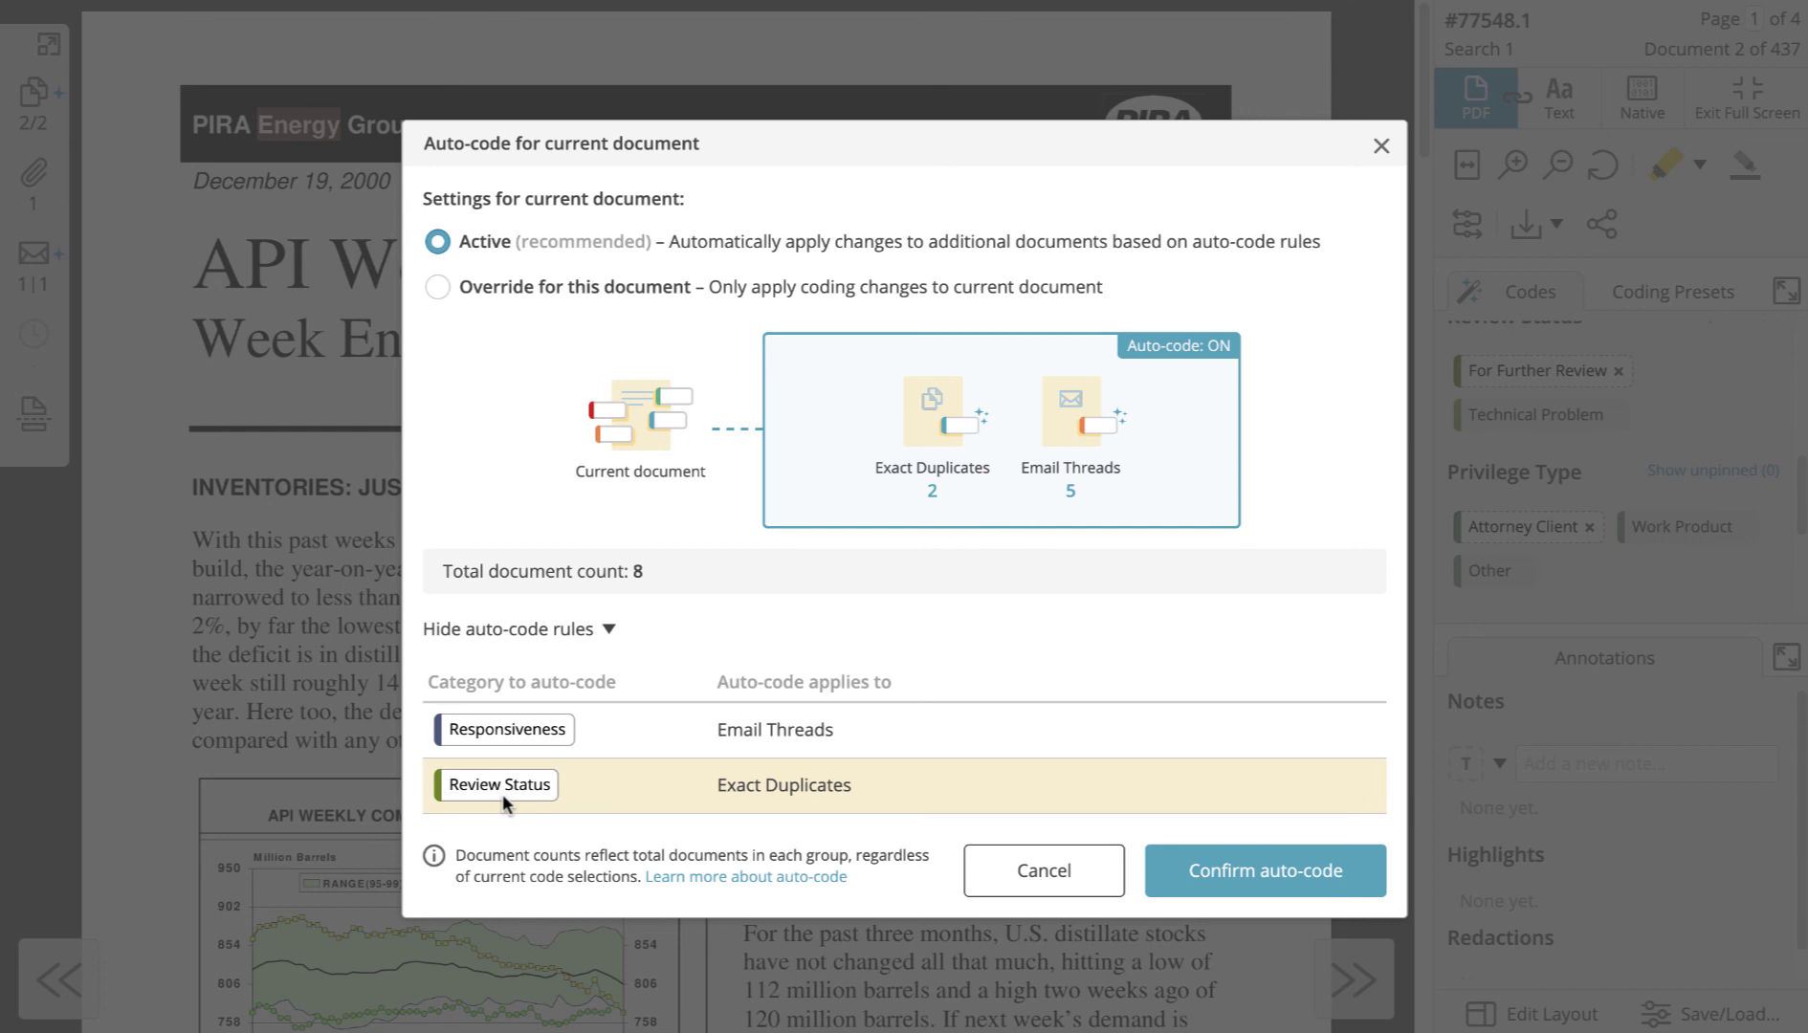
pyautogui.click(1380, 146)
pyautogui.click(1354, 976)
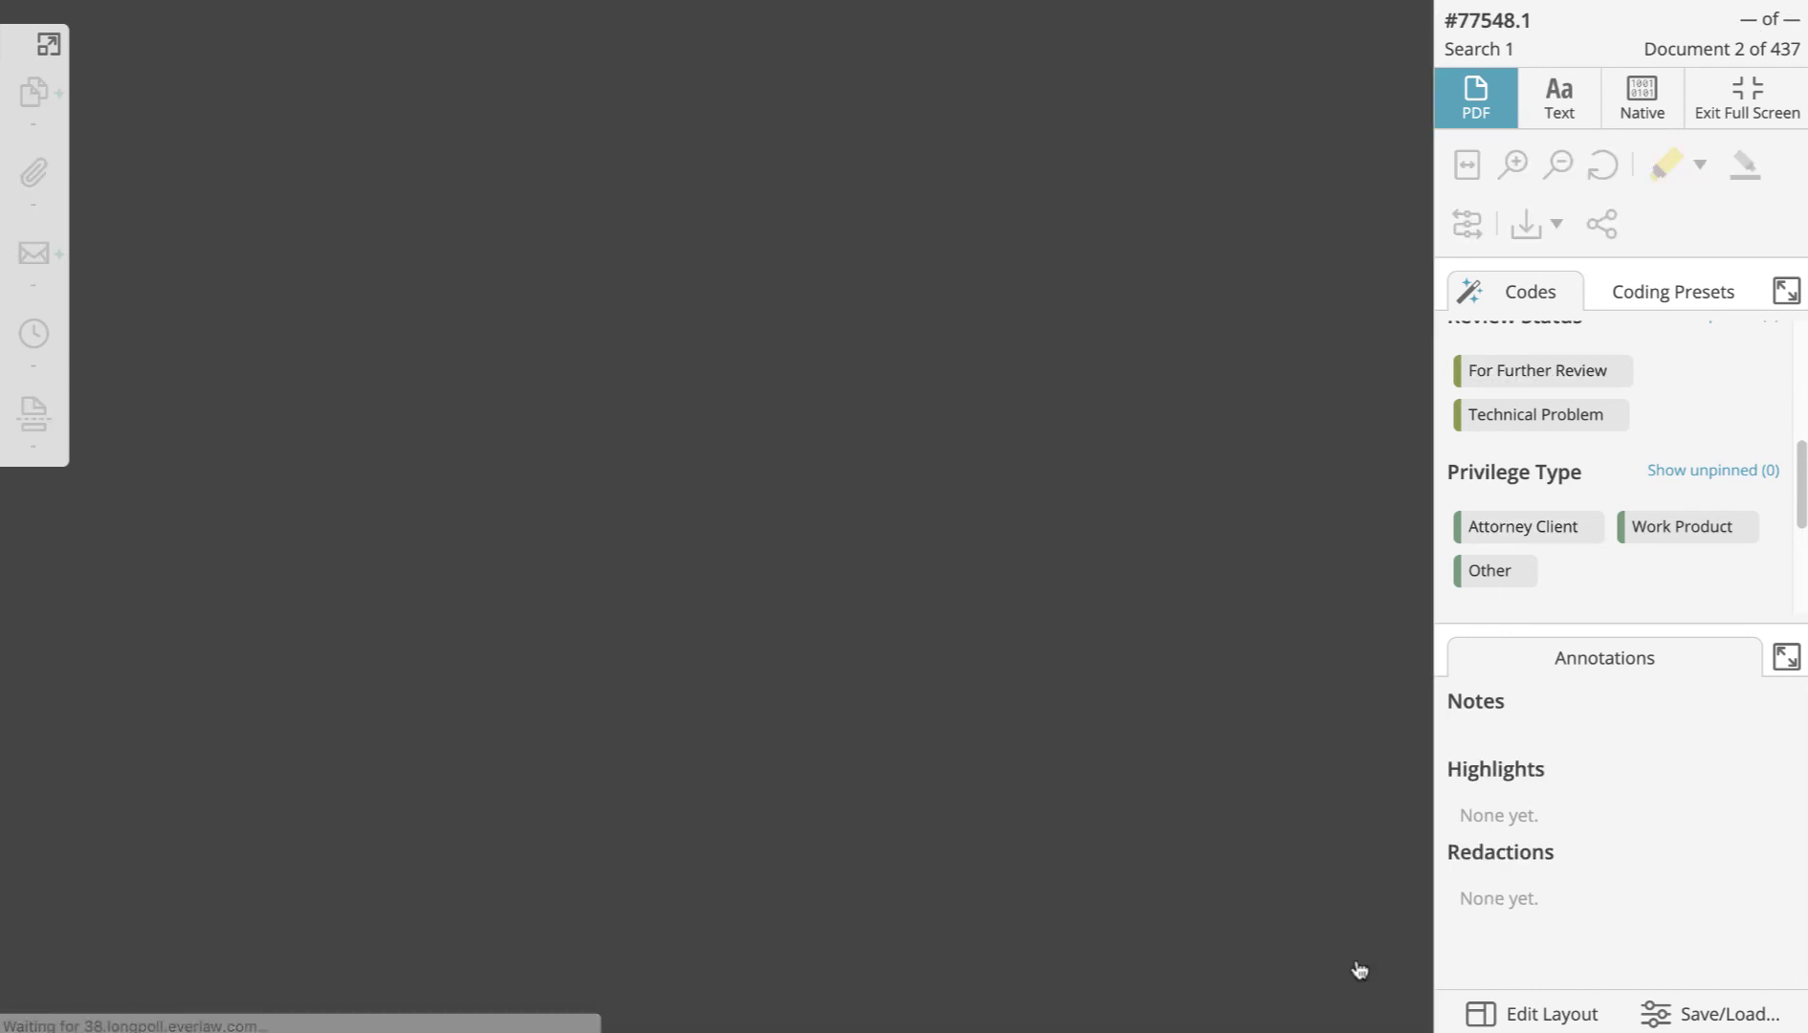